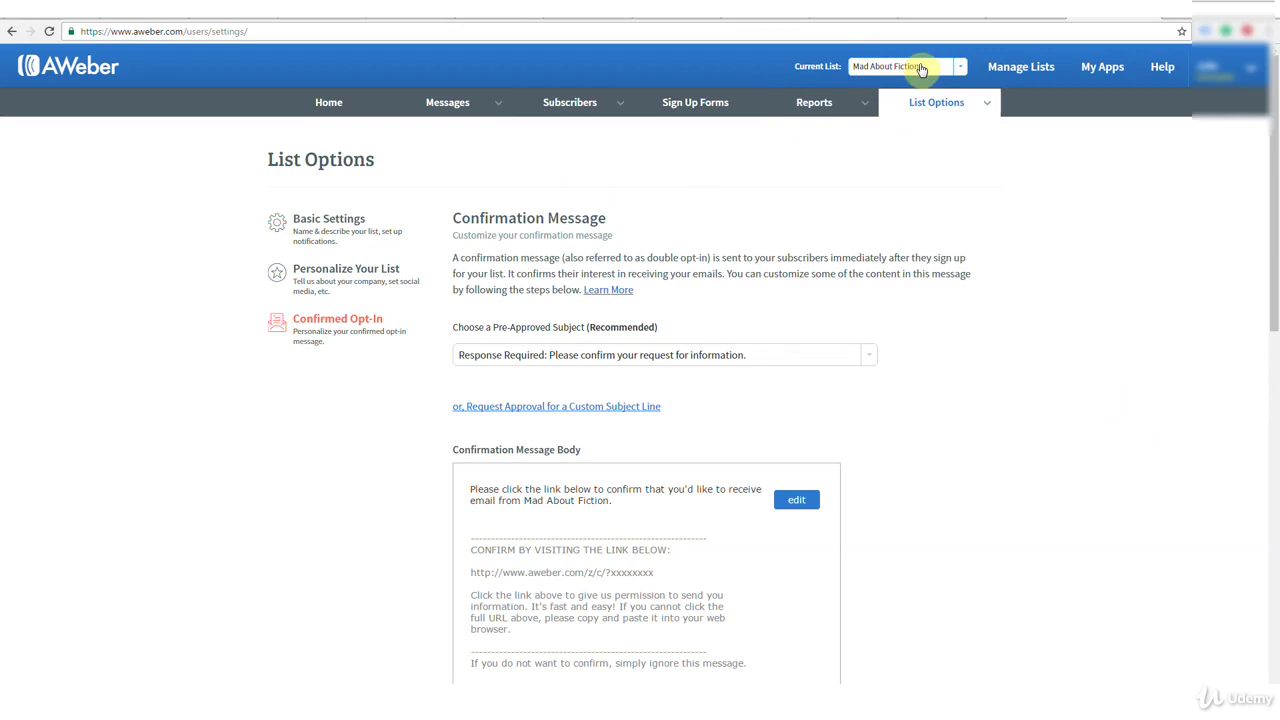
- Go to the Sign Up Forms page and start creating the first sign-up form
{"action": "left_click", "coordinate": [686, 110]}
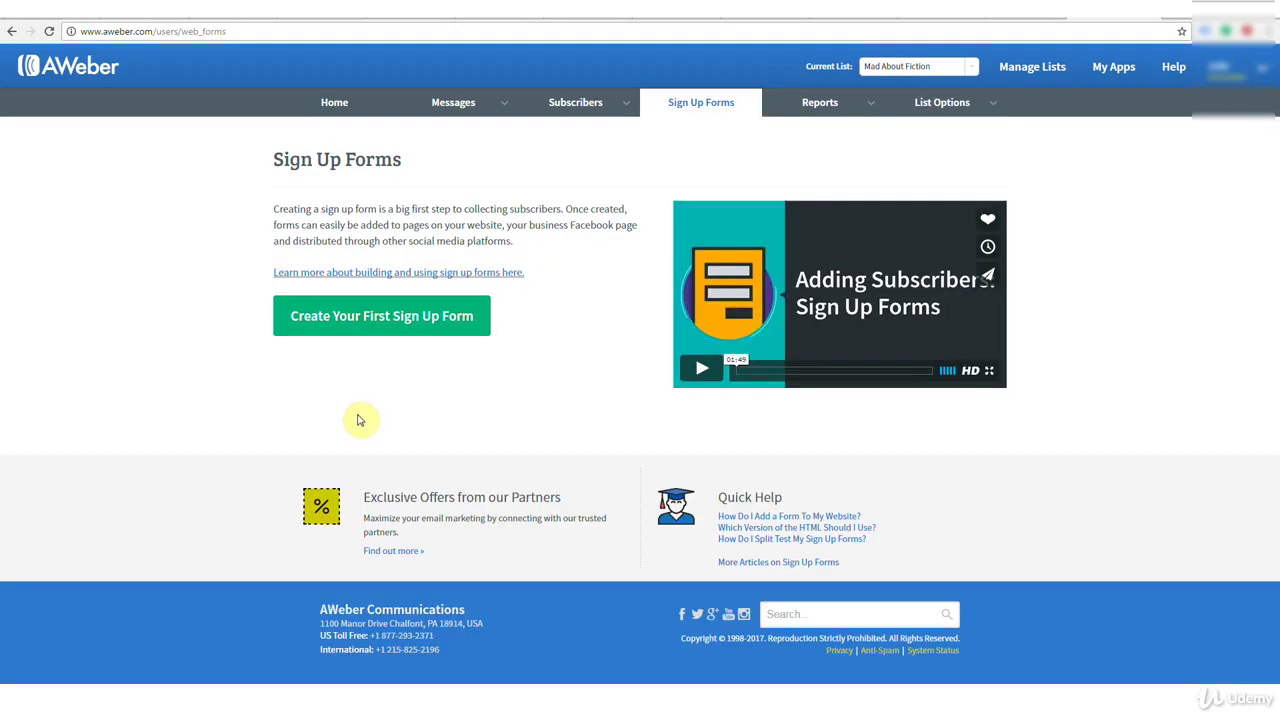
{"action": "left_click", "coordinate": [422, 323]}
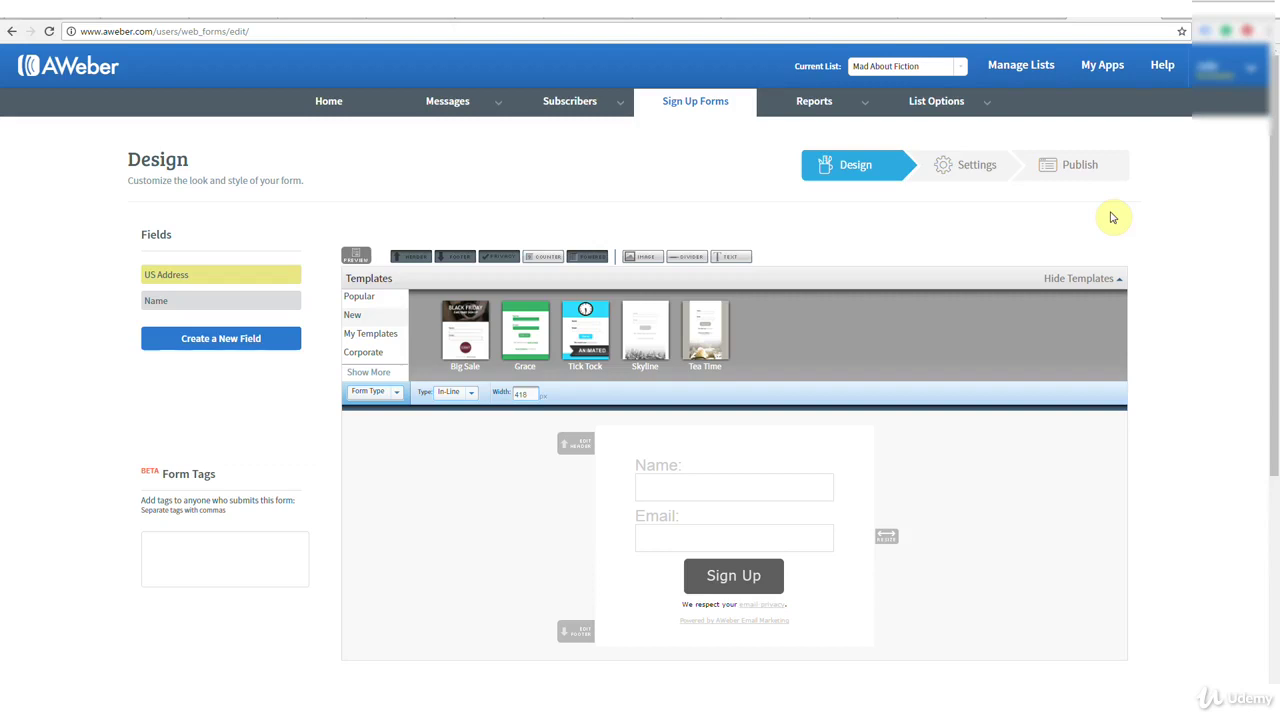
- Scroll down to reveal the Save Your Form and Go To Step 2 buttons
{"action": "scroll", "coordinate": [348, 420], "scroll_direction": "down", "scroll_amount": 1}
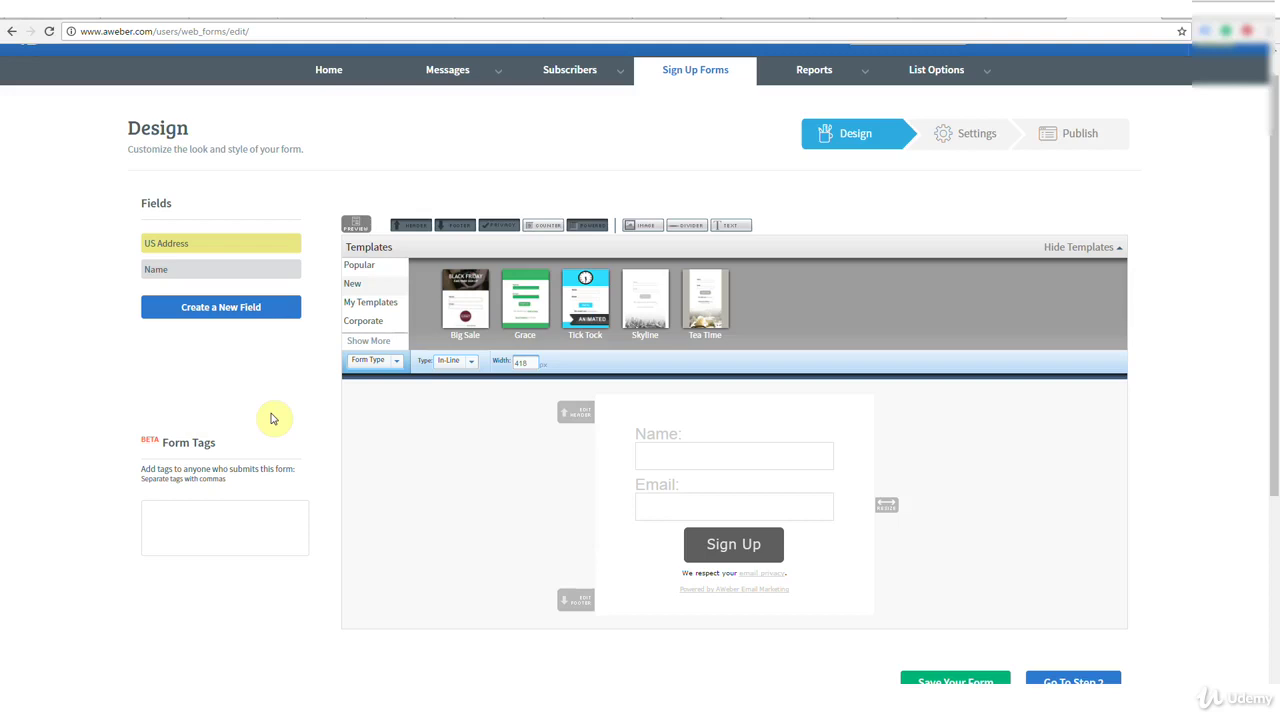
- Browse the Generic templates and preview the Basic template
{"action": "left_click", "coordinate": [378, 342]}
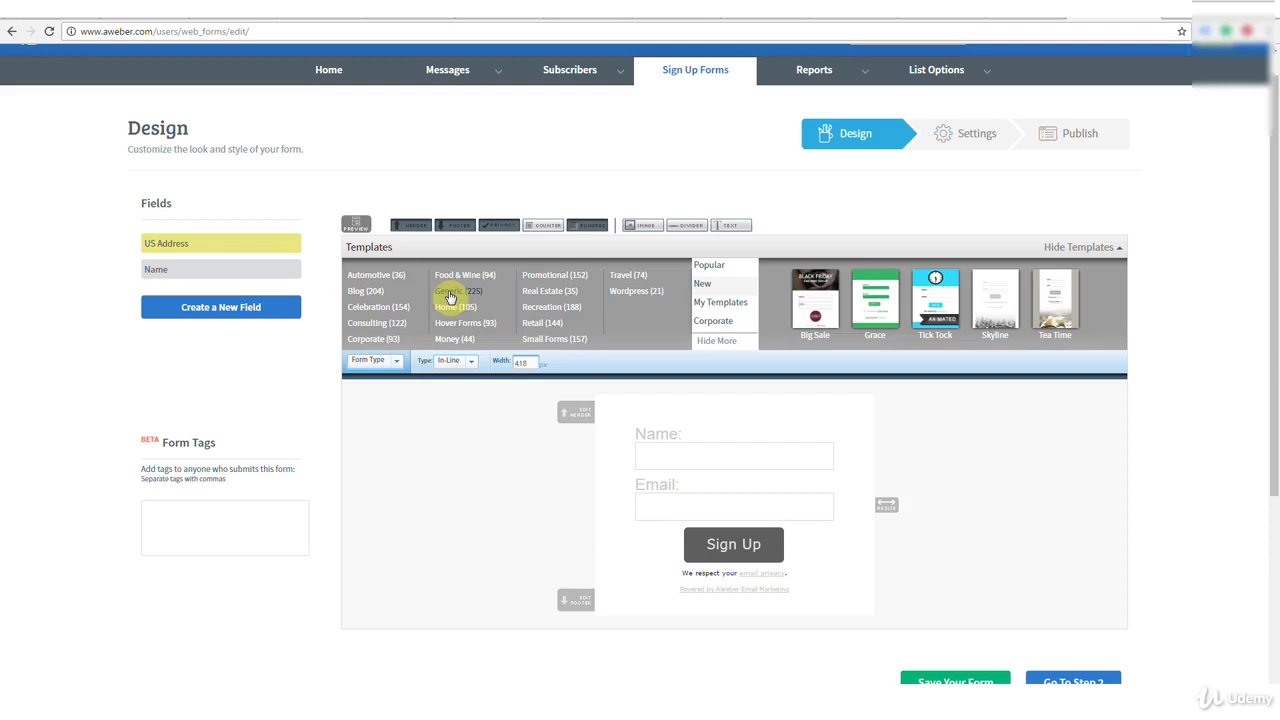
{"action": "left_click", "coordinate": [449, 292]}
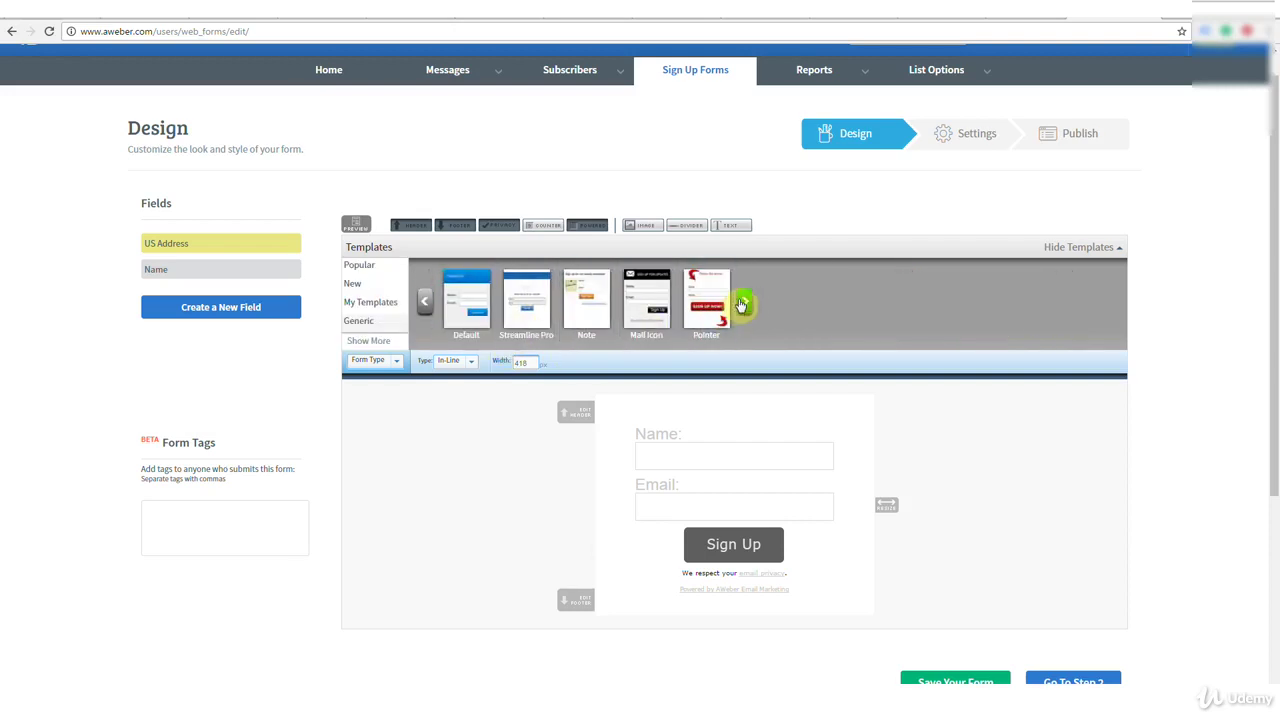
{"action": "left_click", "coordinate": [743, 304]}
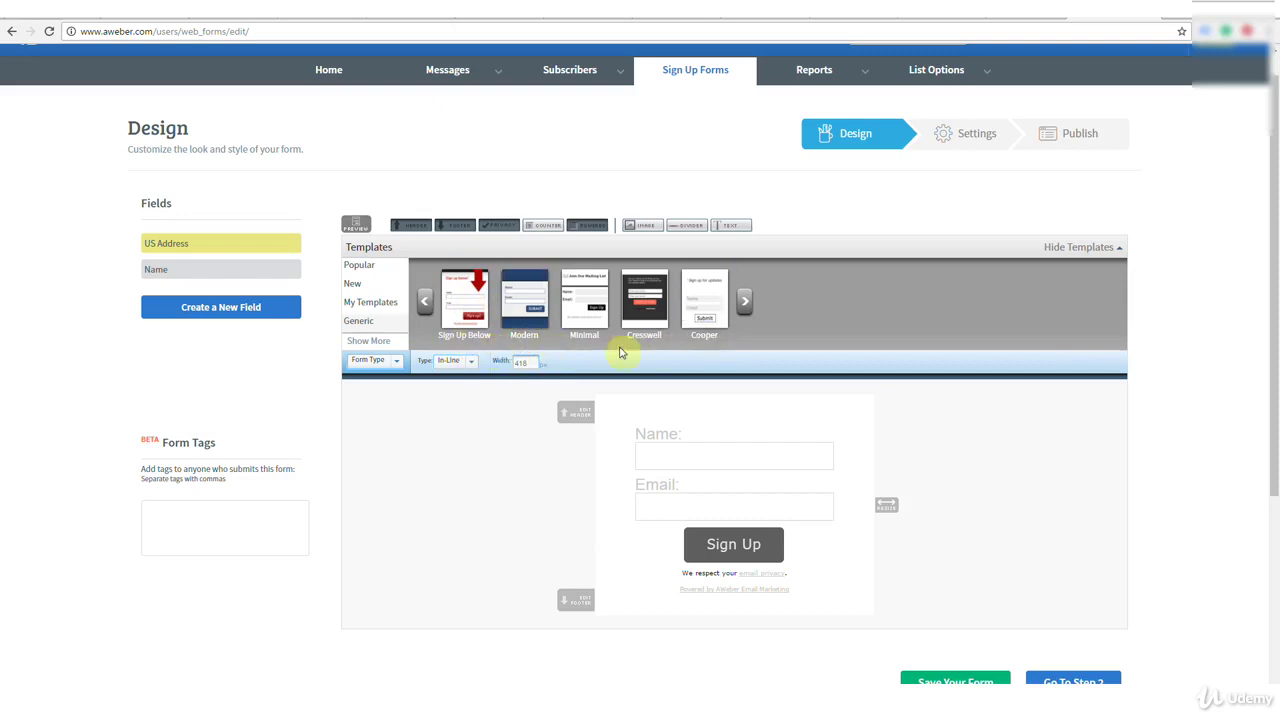
{"action": "left_click", "coordinate": [744, 306]}
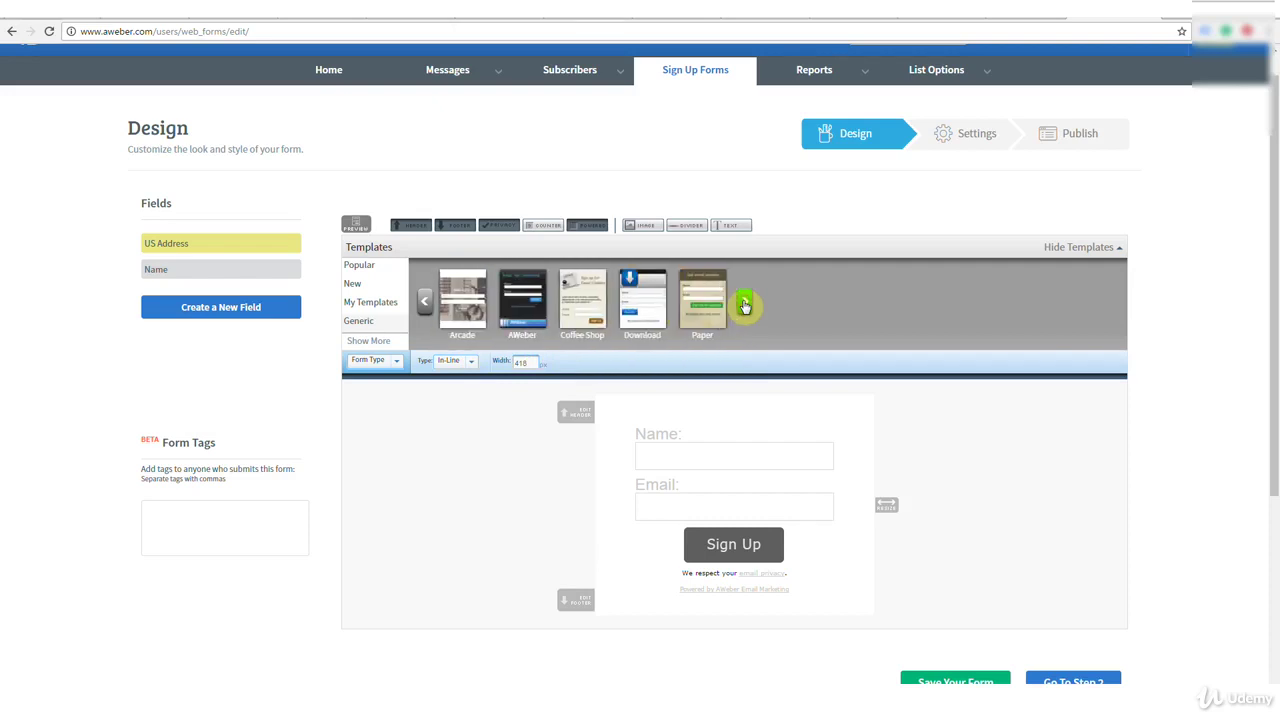
{"action": "left_click", "coordinate": [744, 306]}
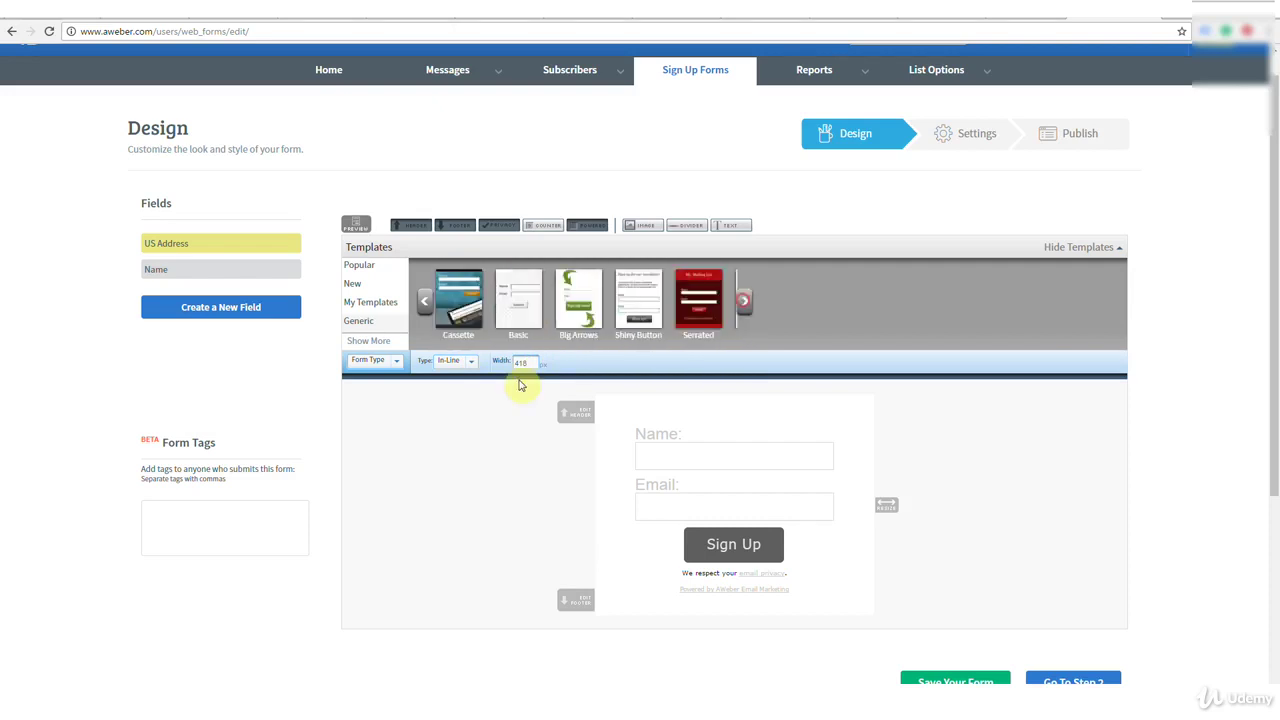
{"action": "left_click", "coordinate": [524, 319]}
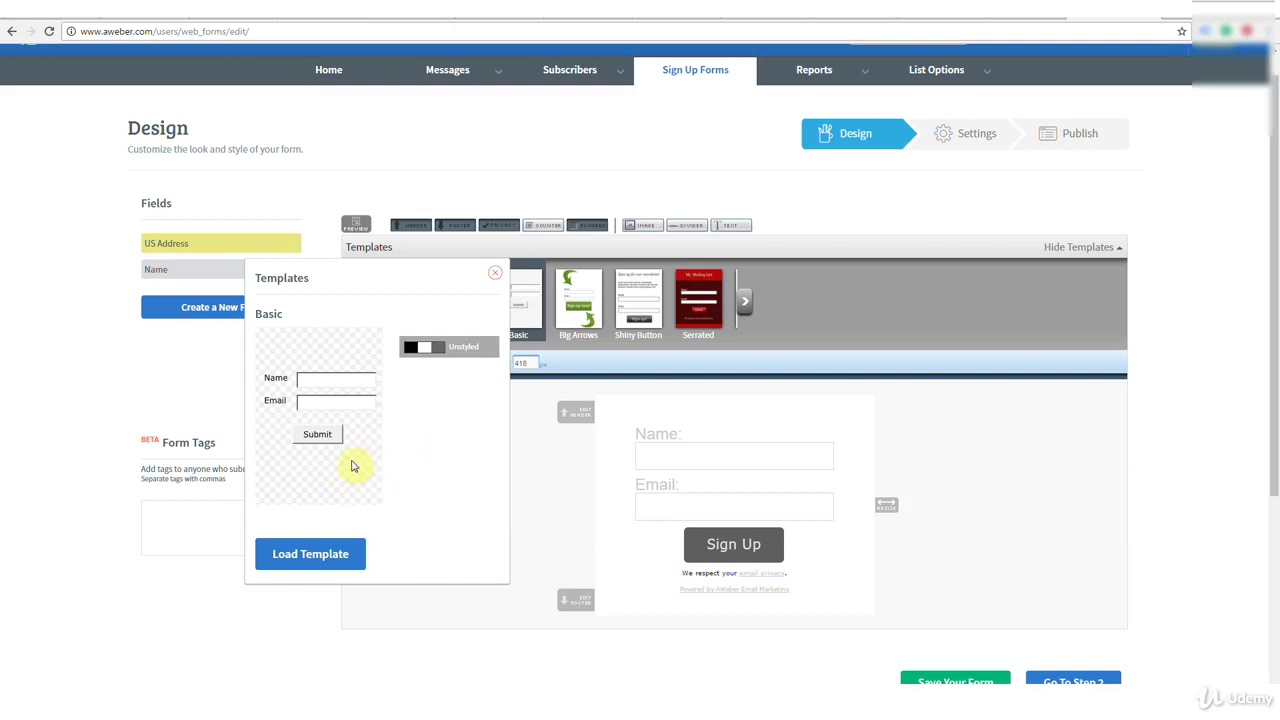
- Load the Basic template and delete the Powered by AWeber Email Marketing line
{"action": "left_click", "coordinate": [290, 556]}
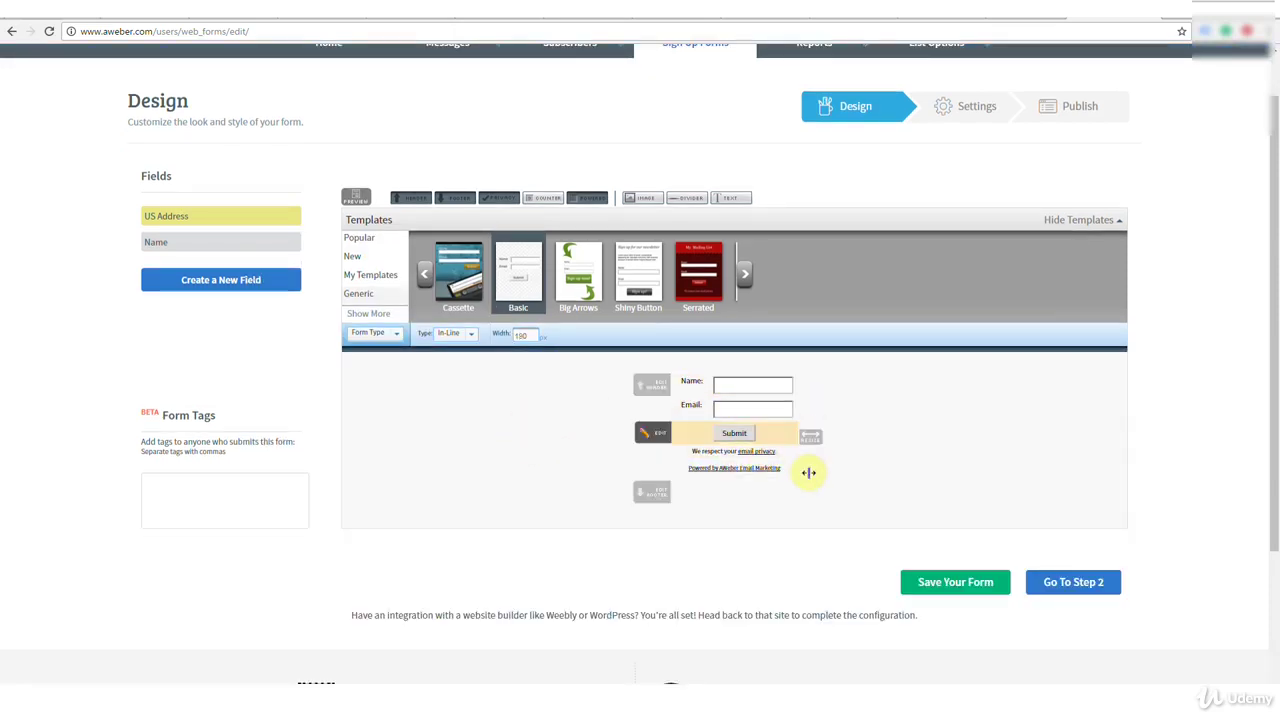
{"action": "mouse_move", "coordinate": [781, 513]}
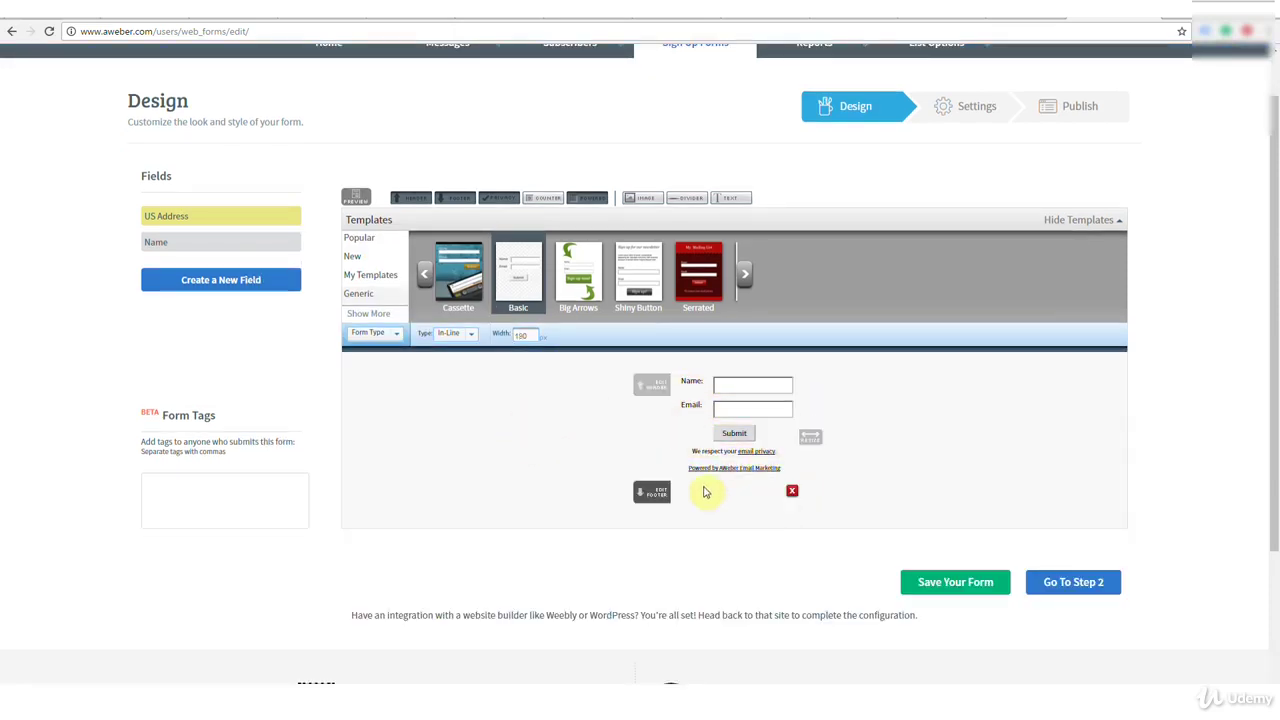
{"action": "mouse_move", "coordinate": [686, 472]}
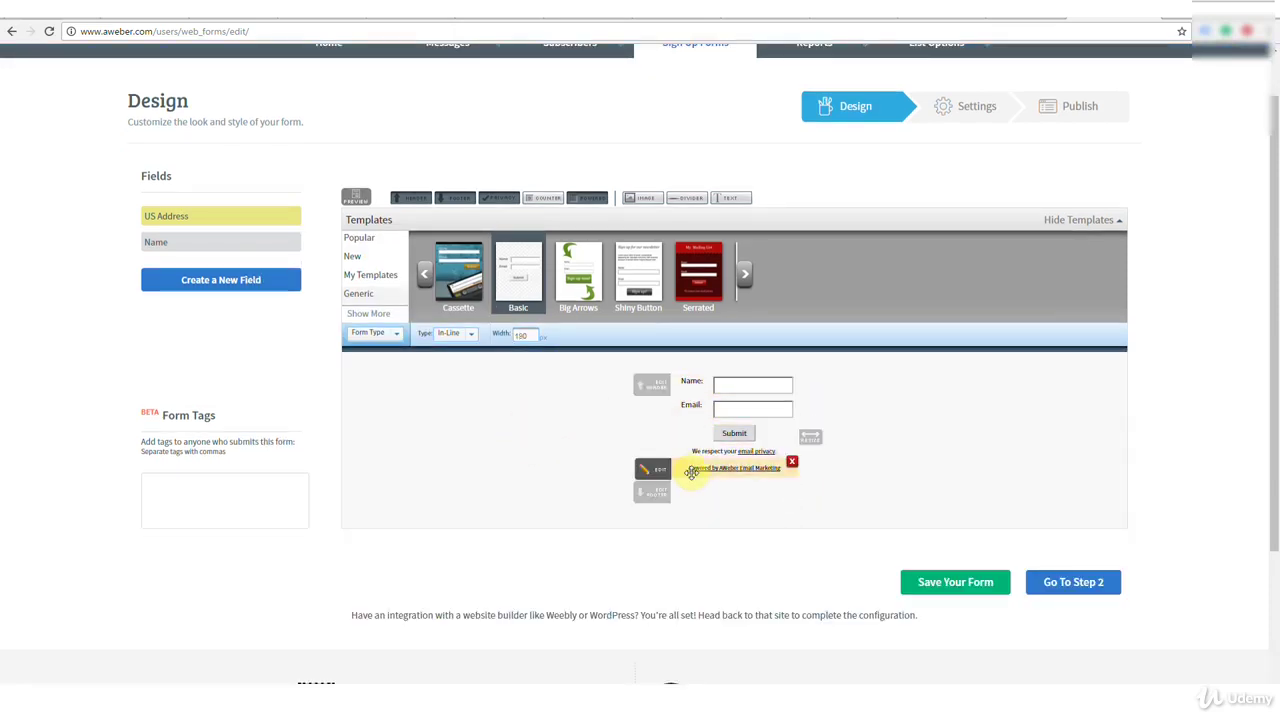
{"action": "left_click", "coordinate": [792, 462]}
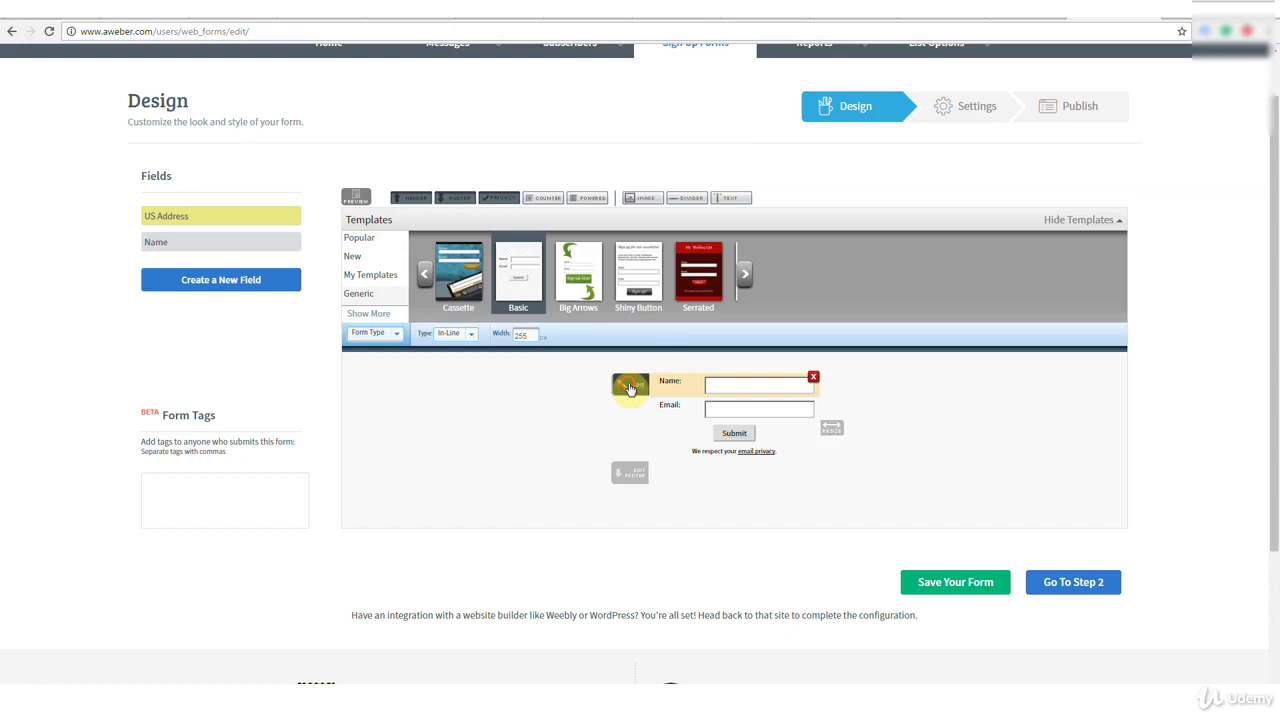
- Relabel the Name field as 'First Name', toggle its required setting, and save it
{"action": "left_click", "coordinate": [630, 387]}
{"action": "left_click", "coordinate": [363, 403]}
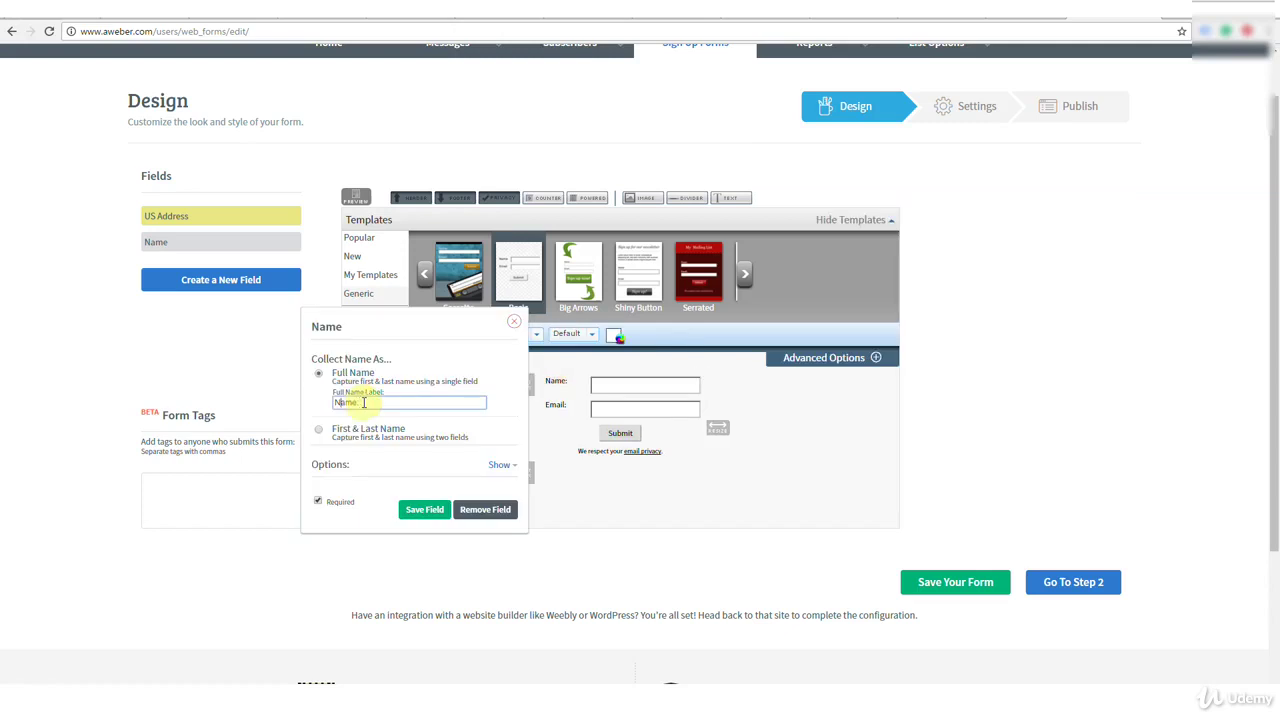
{"action": "mouse_move", "coordinate": [367, 403]}
{"action": "left_mouse_down"}
{"action": "mouse_move", "coordinate": [345, 403]}
{"action": "mouse_move", "coordinate": [373, 404]}
{"action": "left_mouse_up"}
{"action": "type", "text": "First Name"}
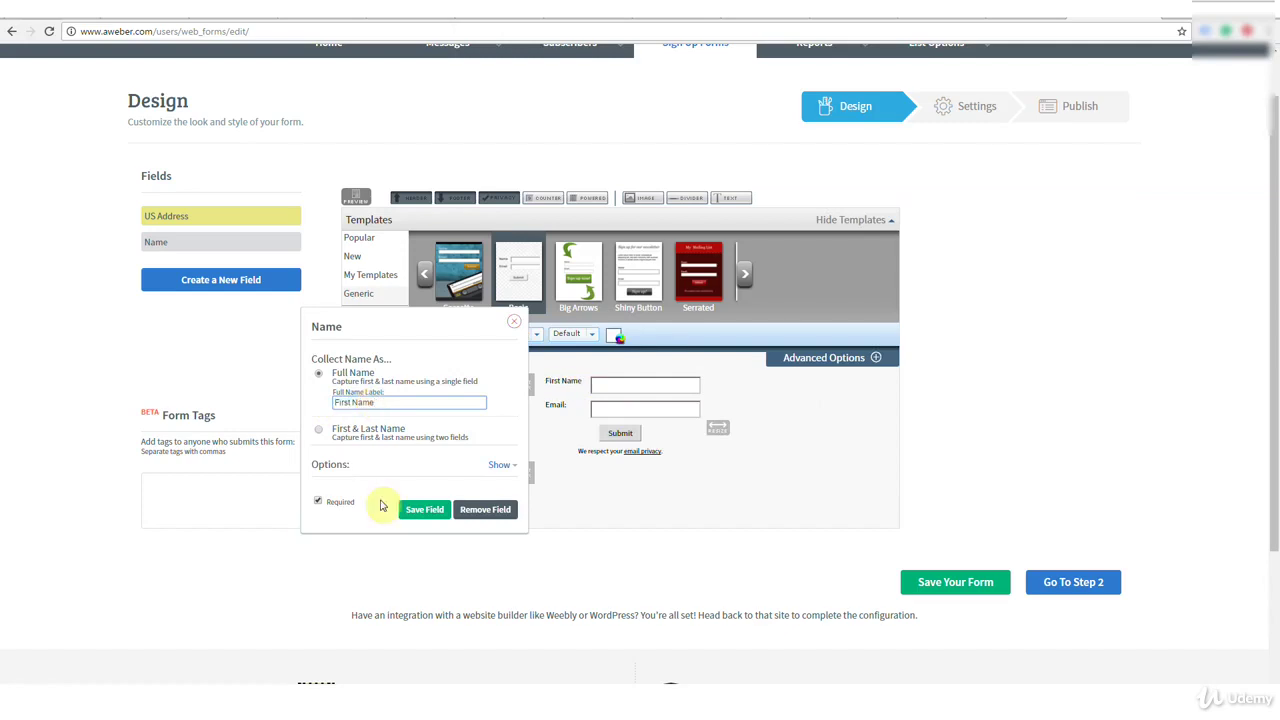
{"action": "left_click", "coordinate": [317, 503]}
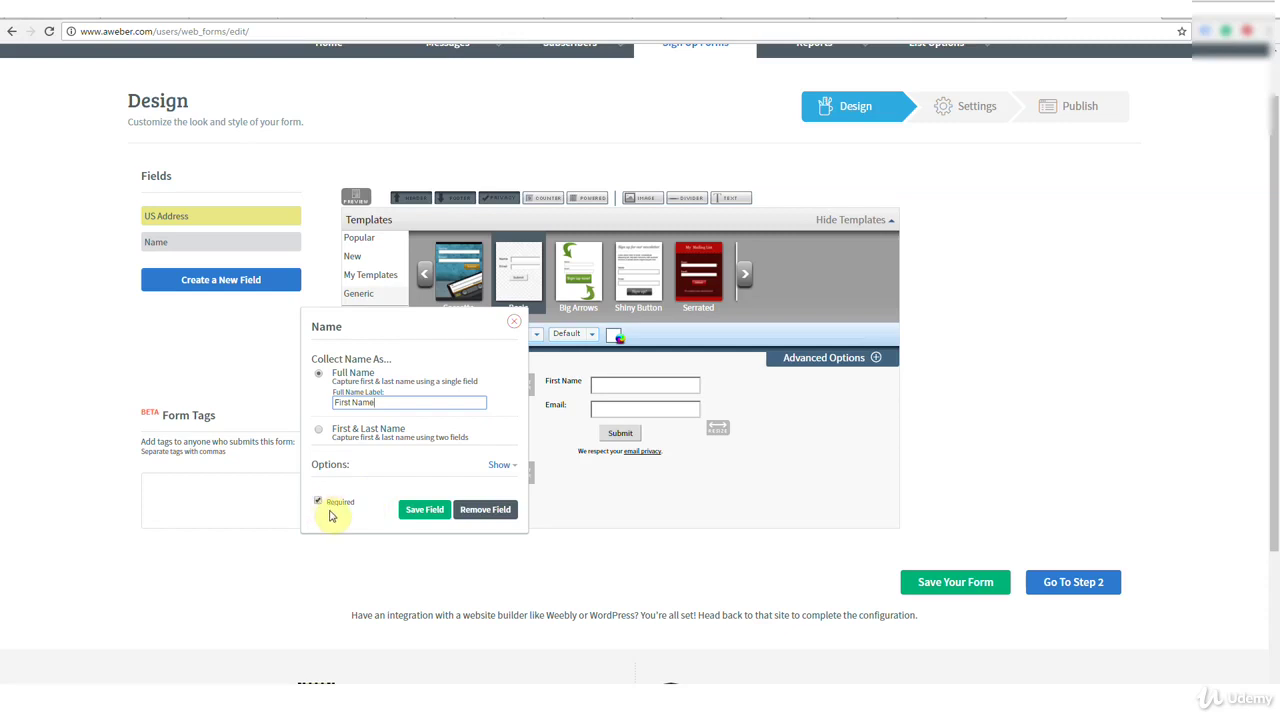
{"action": "left_click", "coordinate": [416, 511]}
{"action": "mouse_move", "coordinate": [675, 380]}
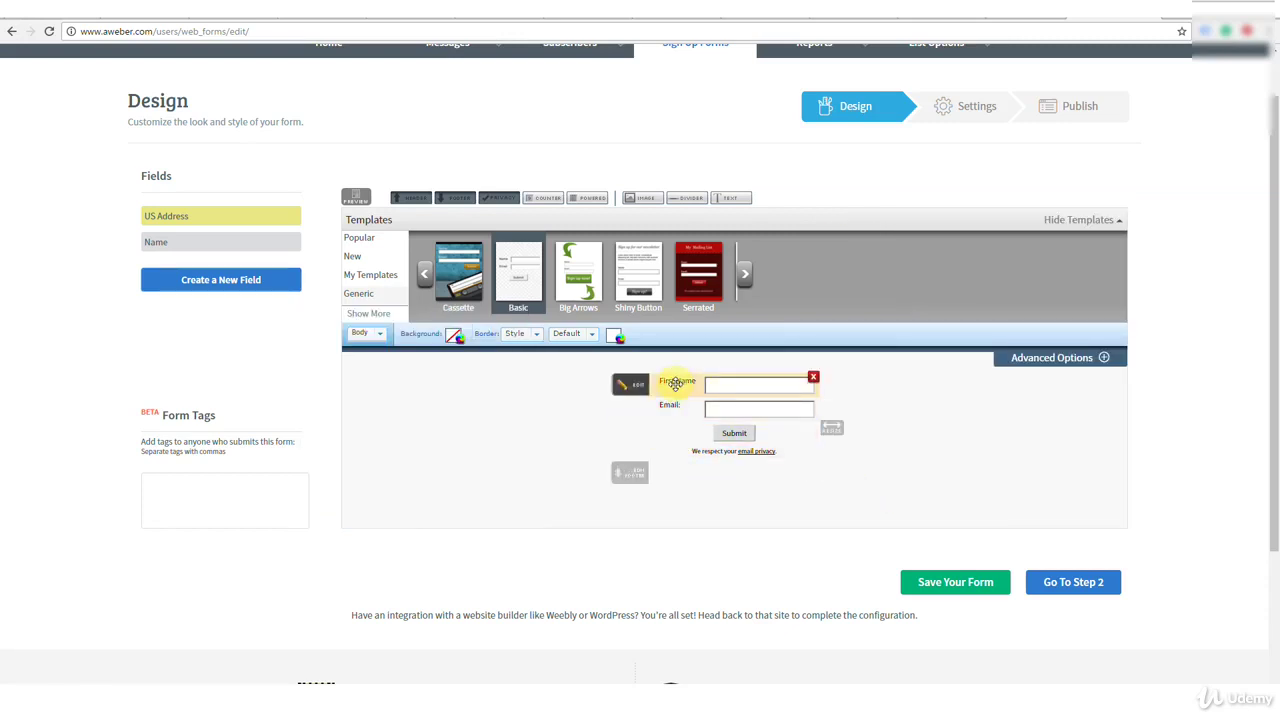
{"action": "mouse_move", "coordinate": [675, 404]}
{"action": "type", "text": "First"}
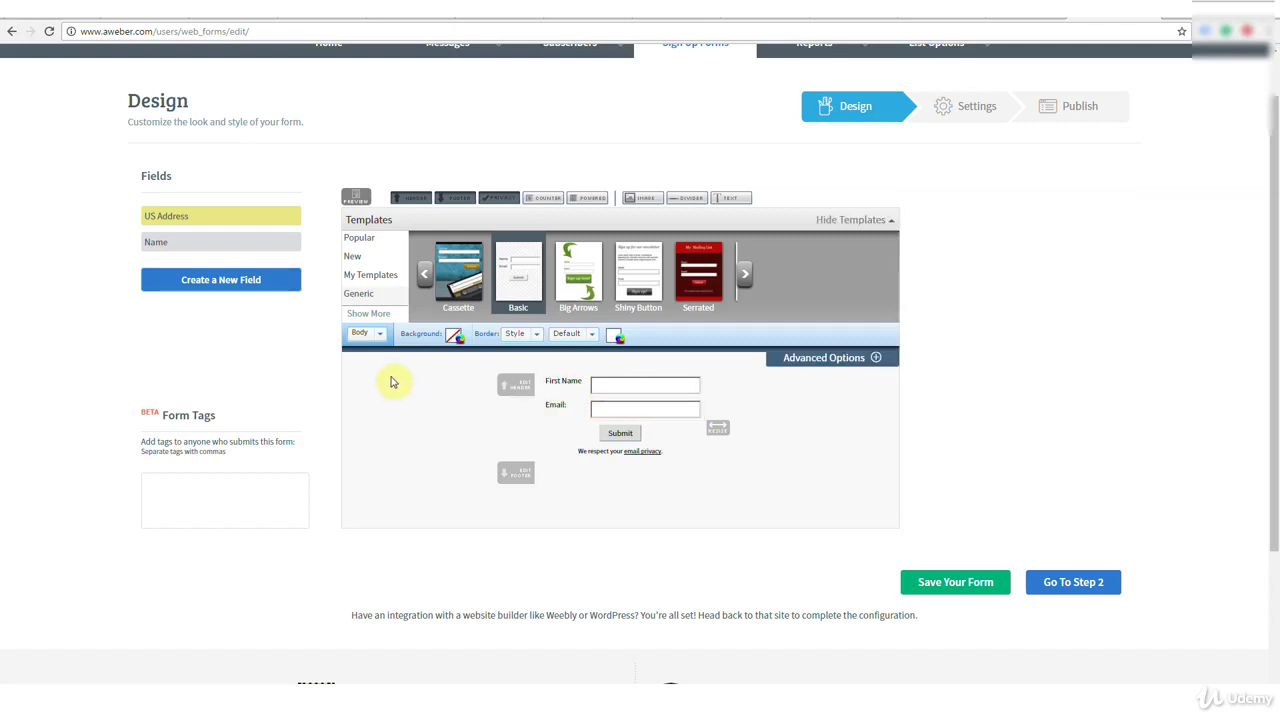
- Give the form body a lavender background colour
{"action": "left_click", "coordinate": [381, 337]}
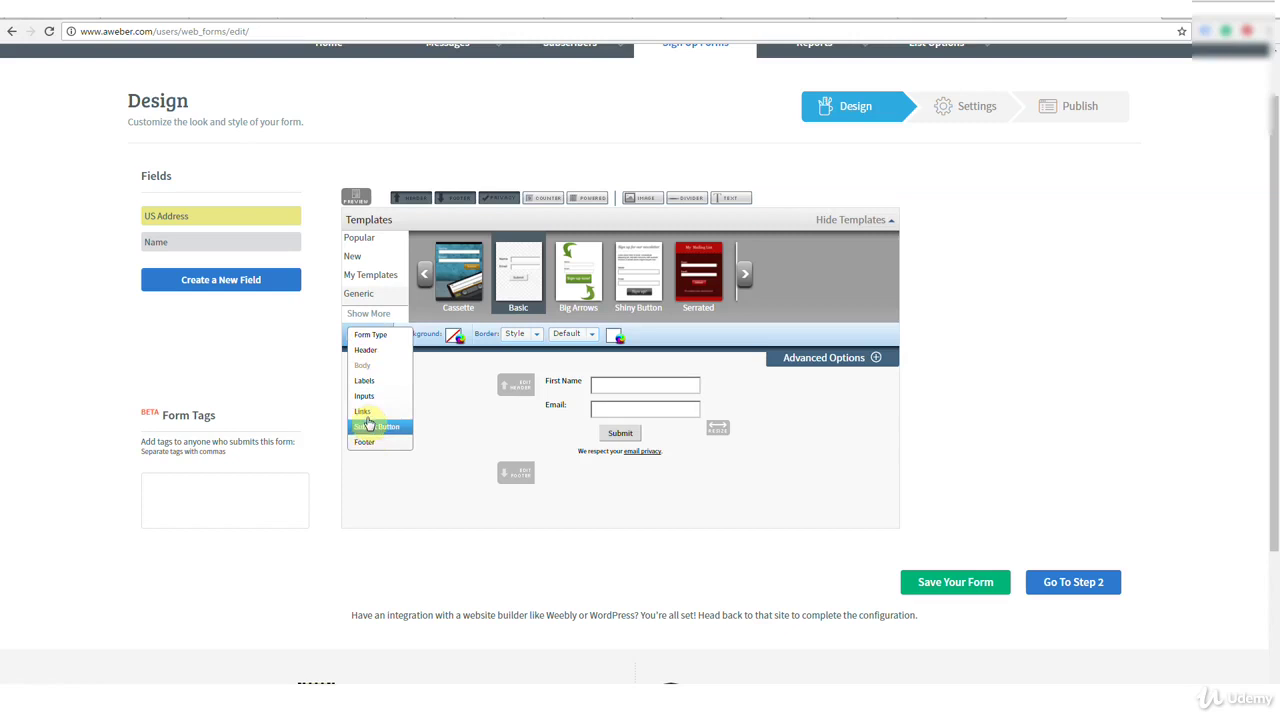
{"action": "left_click", "coordinate": [437, 392]}
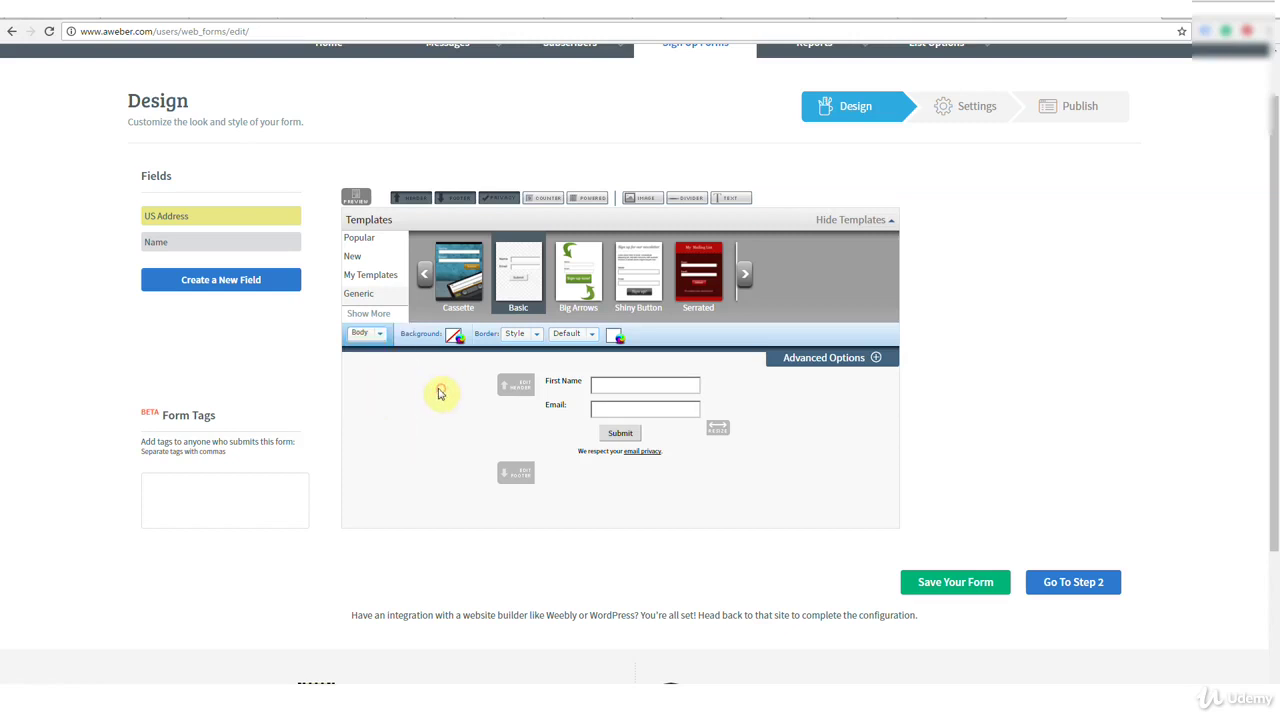
{"action": "left_click", "coordinate": [455, 340]}
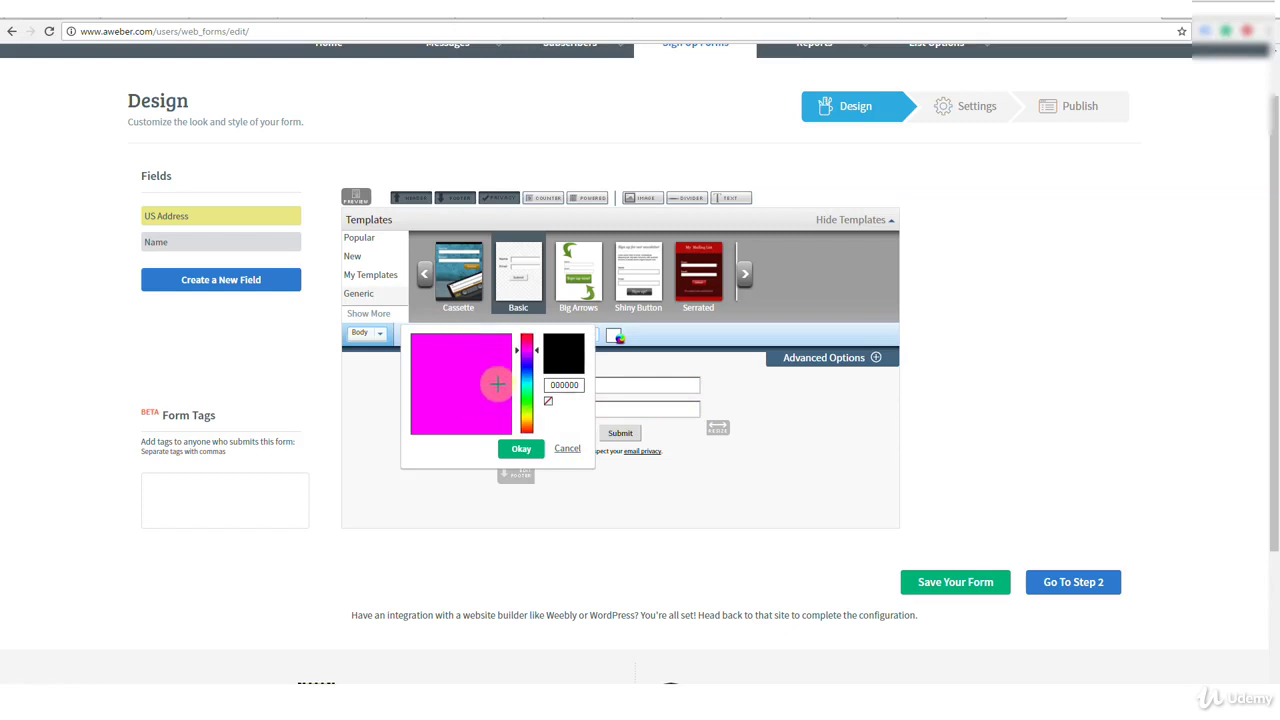
{"action": "left_click", "coordinate": [521, 368]}
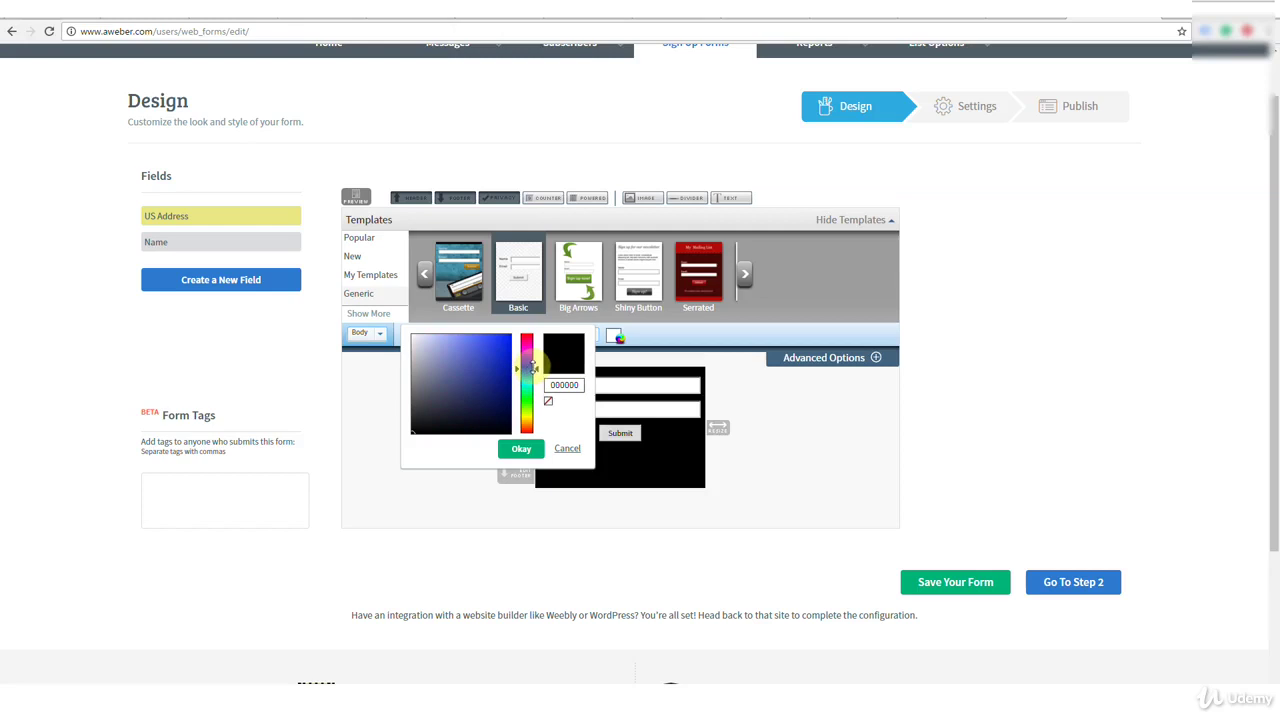
{"action": "left_click", "coordinate": [480, 379]}
{"action": "mouse_move", "coordinate": [480, 379]}
{"action": "left_mouse_down"}
{"action": "mouse_move", "coordinate": [446, 354]}
{"action": "mouse_move", "coordinate": [441, 400]}
{"action": "mouse_move", "coordinate": [472, 365]}
{"action": "mouse_move", "coordinate": [449, 346]}
{"action": "mouse_move", "coordinate": [430, 380]}
{"action": "mouse_move", "coordinate": [439, 357]}
{"action": "left_mouse_up"}
{"action": "left_click", "coordinate": [519, 451]}
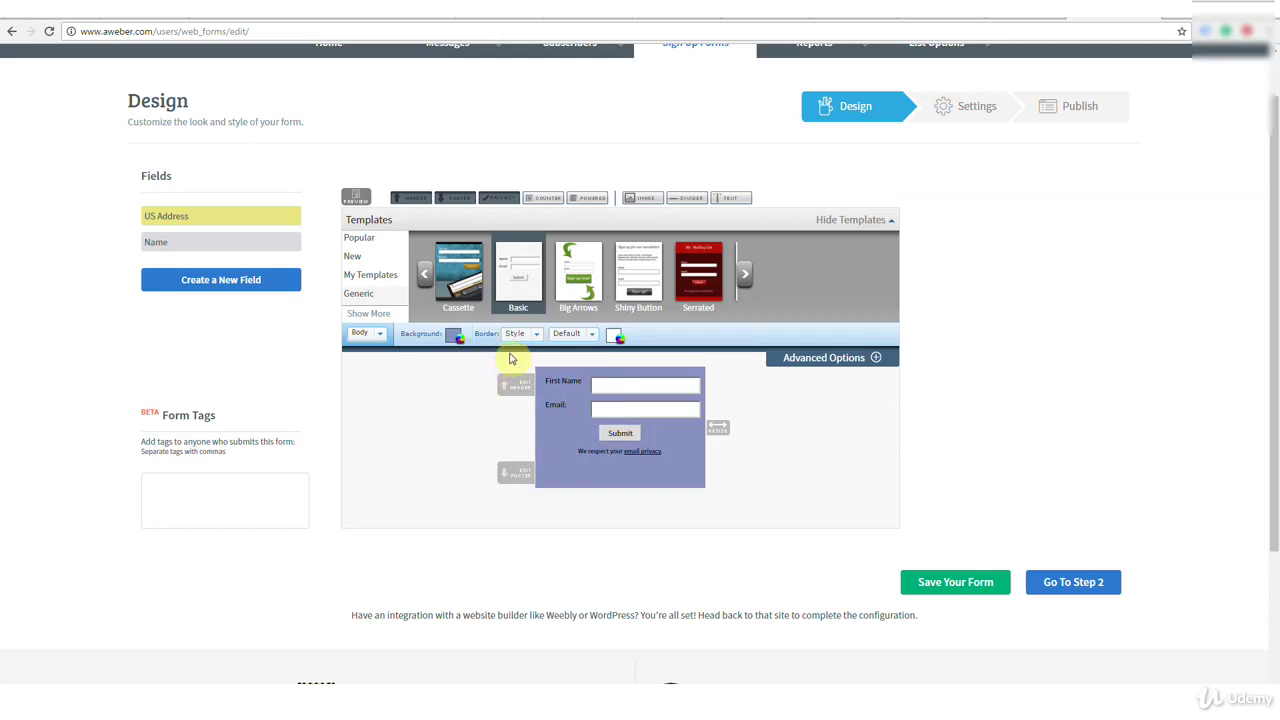
- Give the form a 2px dashed border in purple 8a448a
{"action": "left_click", "coordinate": [535, 338]}
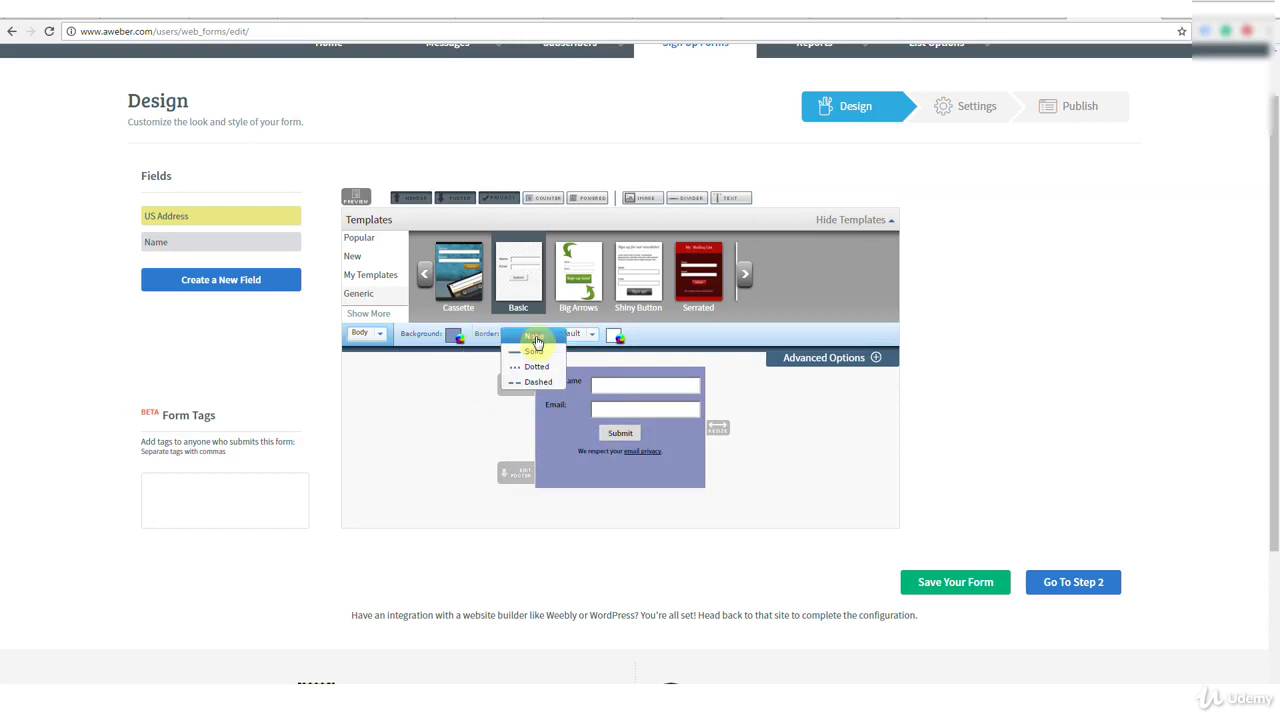
{"action": "left_click", "coordinate": [530, 384]}
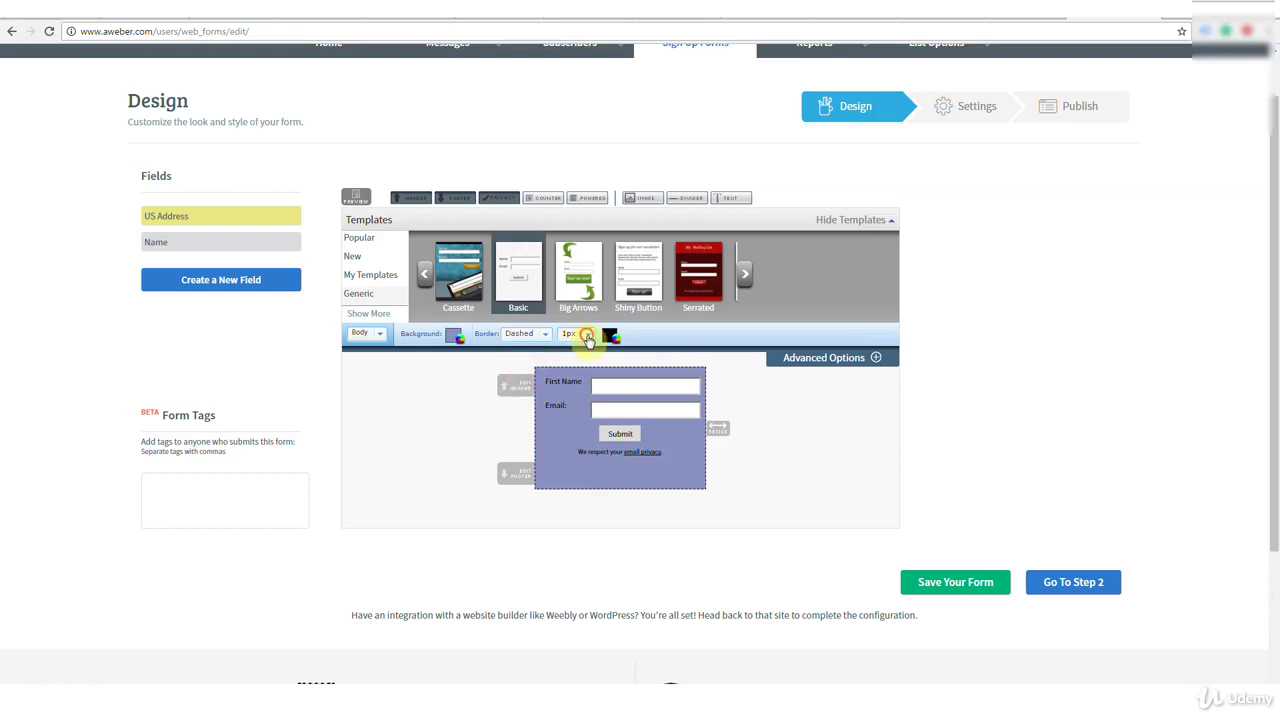
{"action": "left_click", "coordinate": [586, 337]}
{"action": "left_click", "coordinate": [572, 367]}
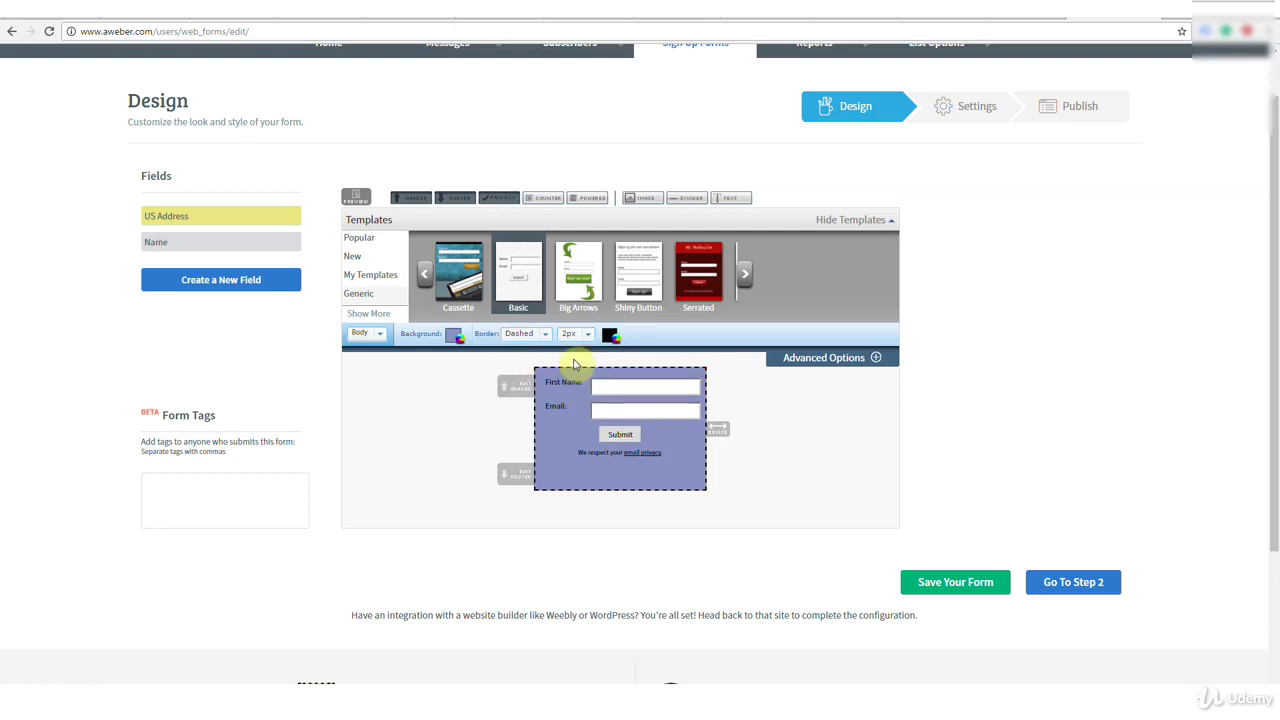
{"action": "left_click", "coordinate": [611, 339]}
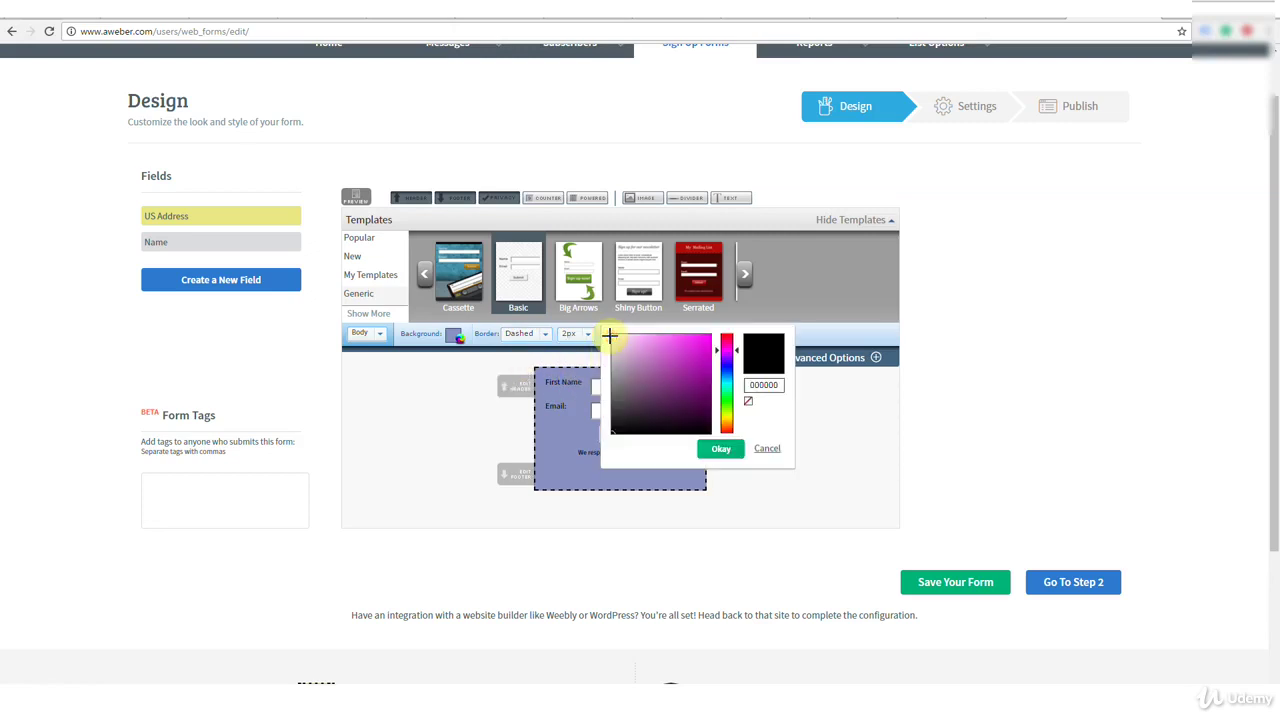
{"action": "left_click", "coordinate": [660, 380]}
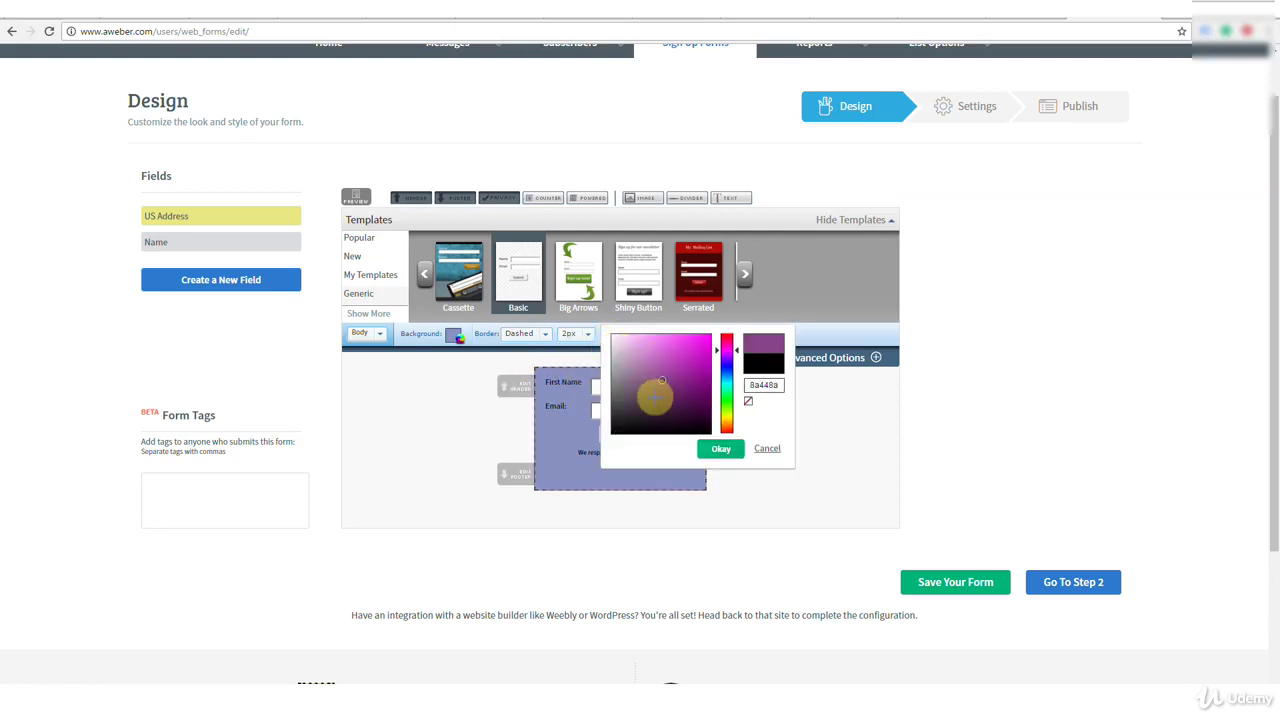
{"action": "left_click", "coordinate": [719, 449]}
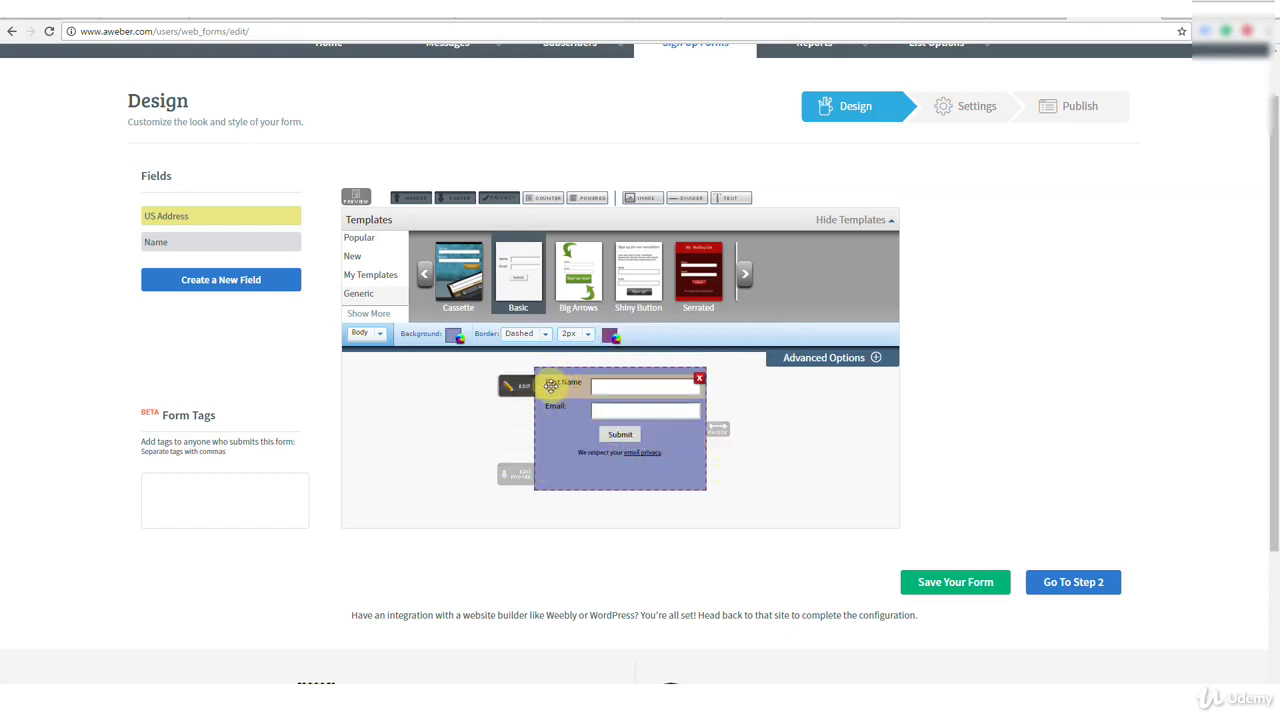
- Set the field labels to Tahoma 16px and widen the form so First Name fits
{"action": "left_click", "coordinate": [378, 334]}
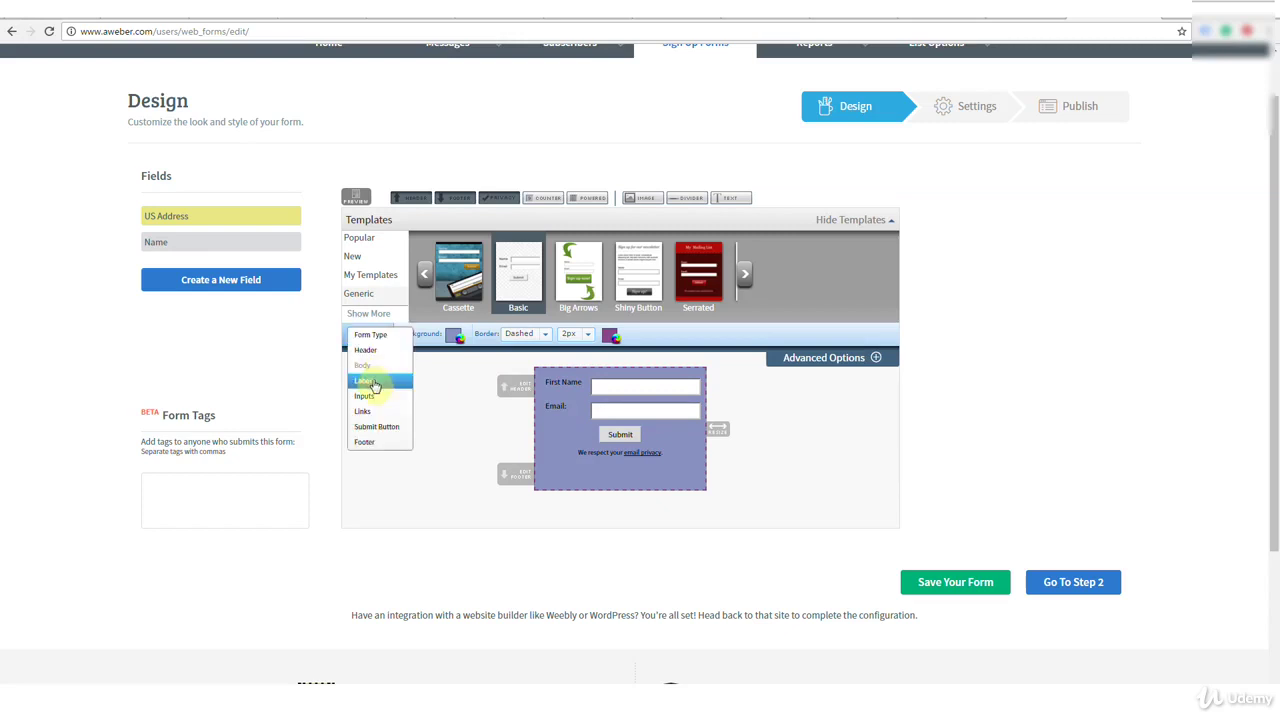
{"action": "left_click", "coordinate": [368, 380]}
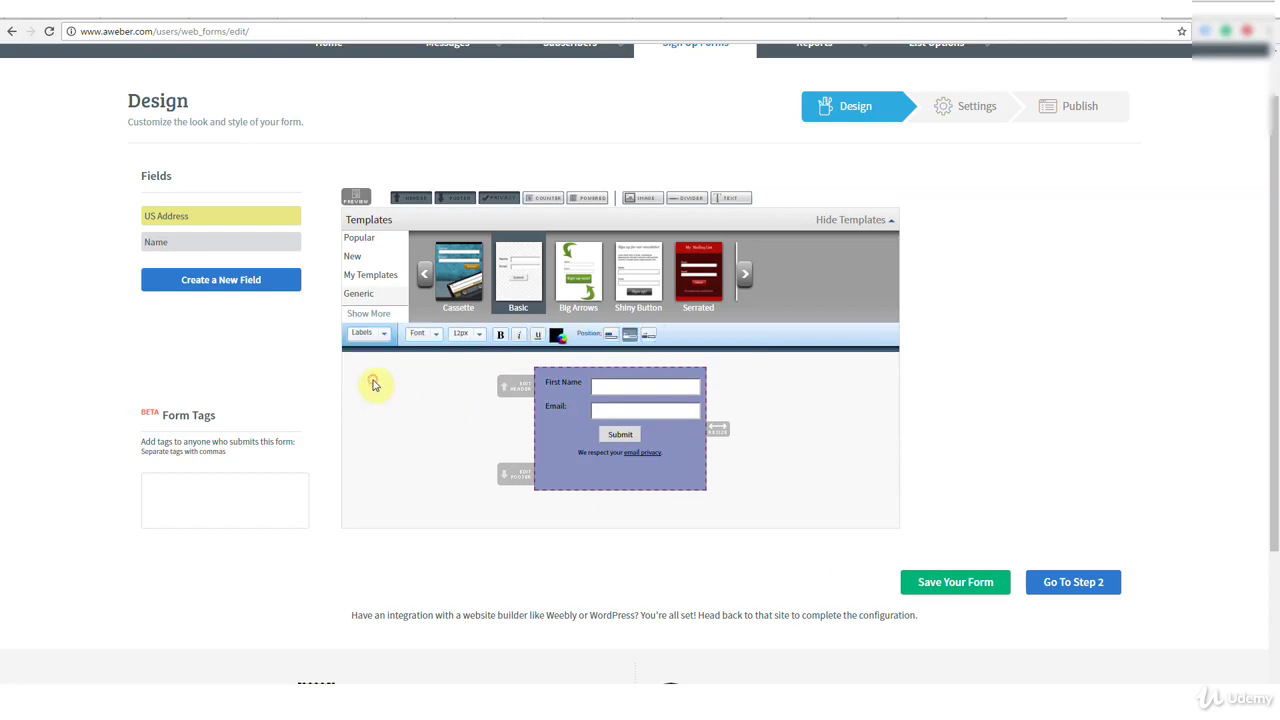
{"action": "left_click", "coordinate": [437, 337]}
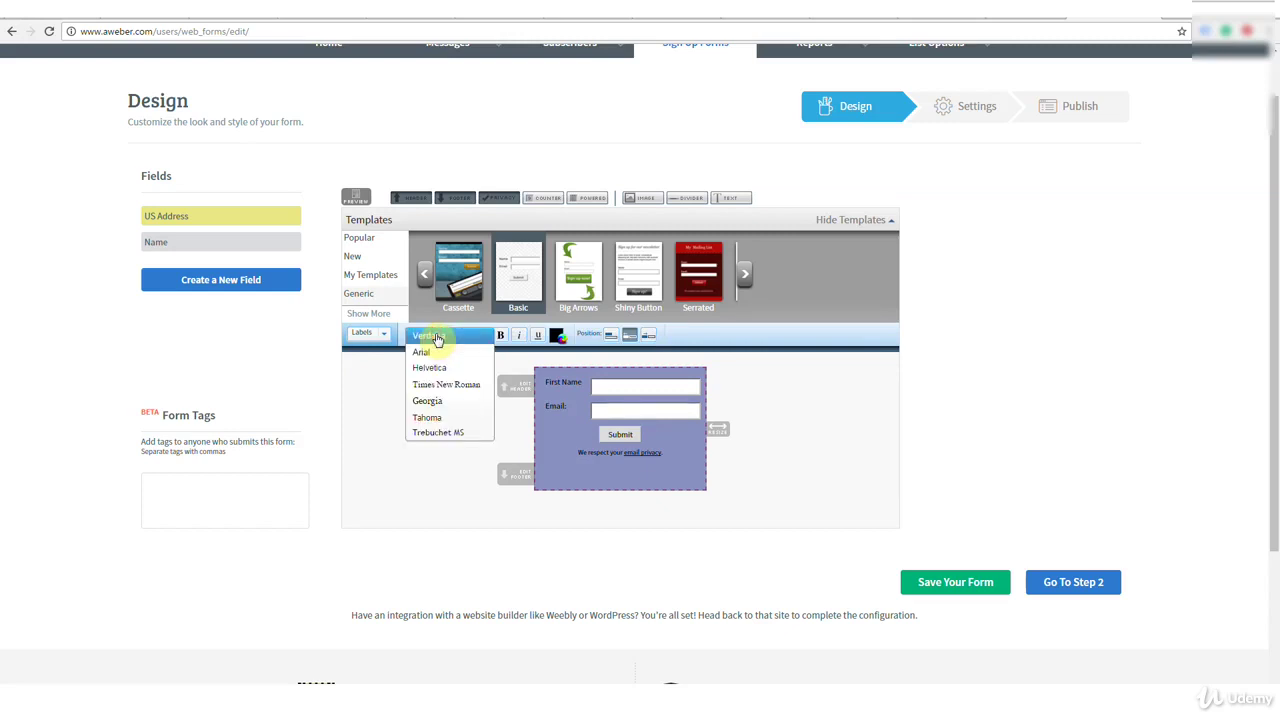
{"action": "left_click", "coordinate": [434, 417]}
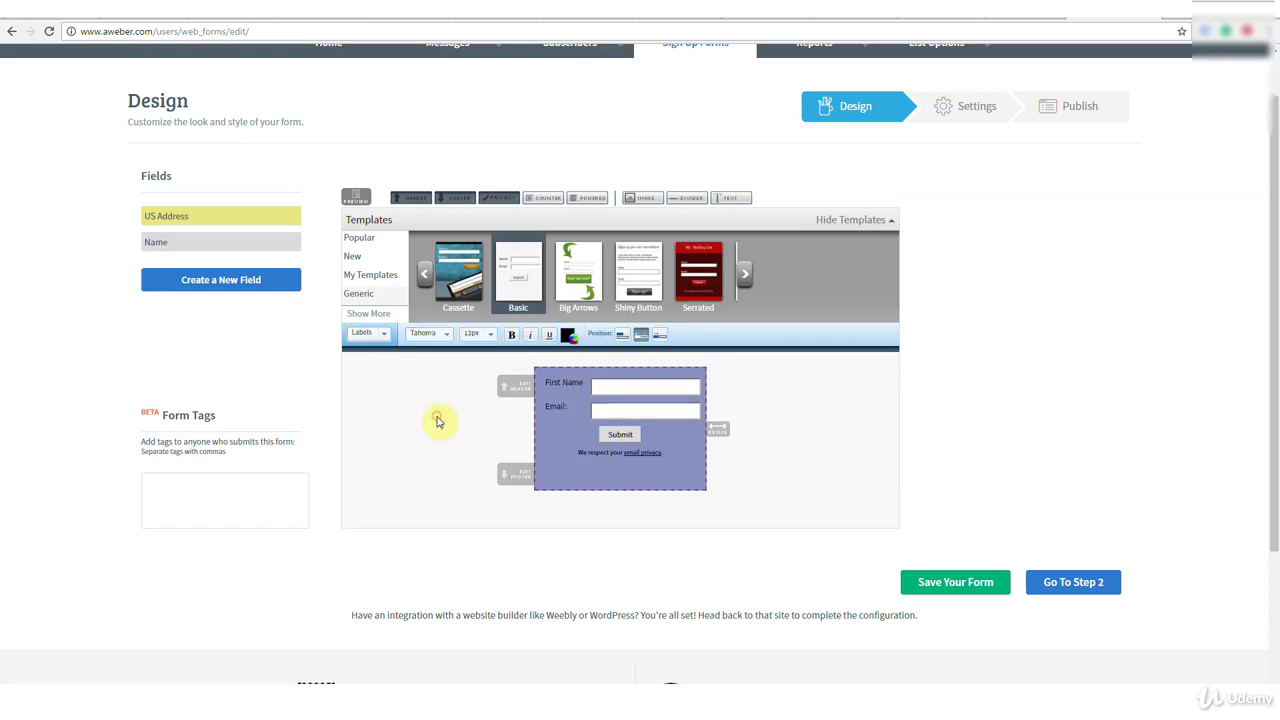
{"action": "left_click", "coordinate": [490, 335]}
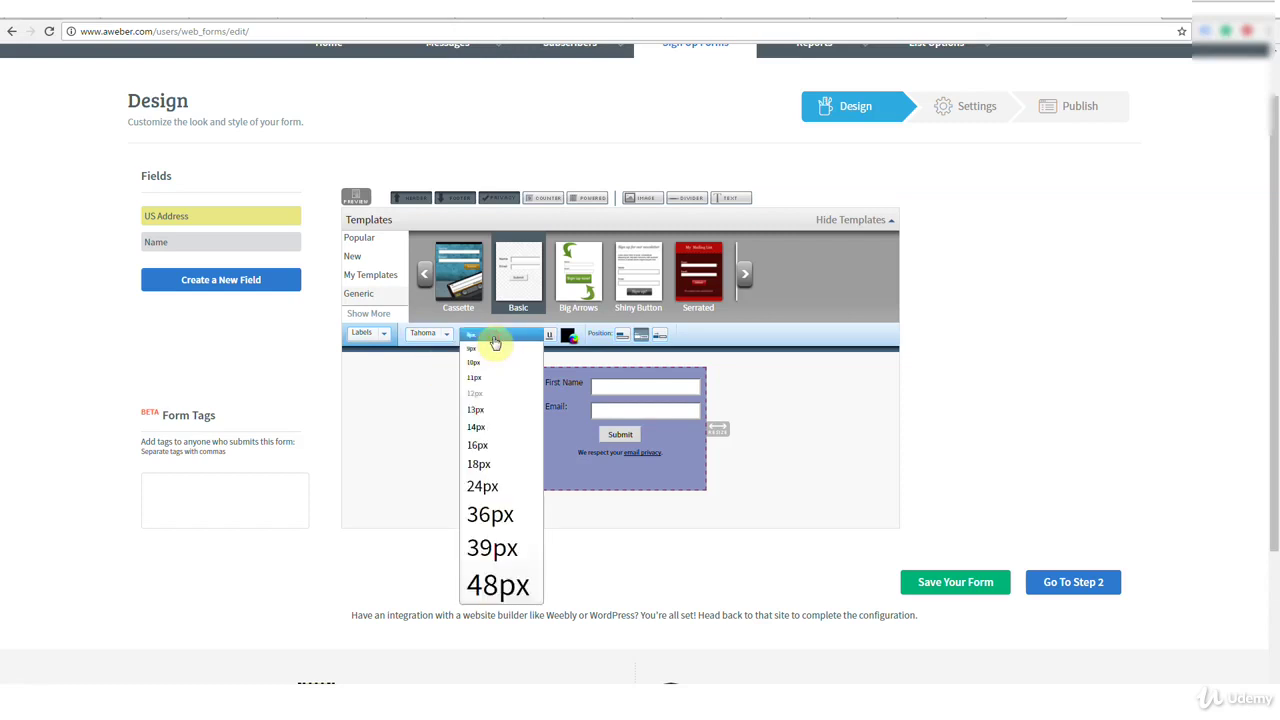
{"action": "left_click", "coordinate": [480, 446]}
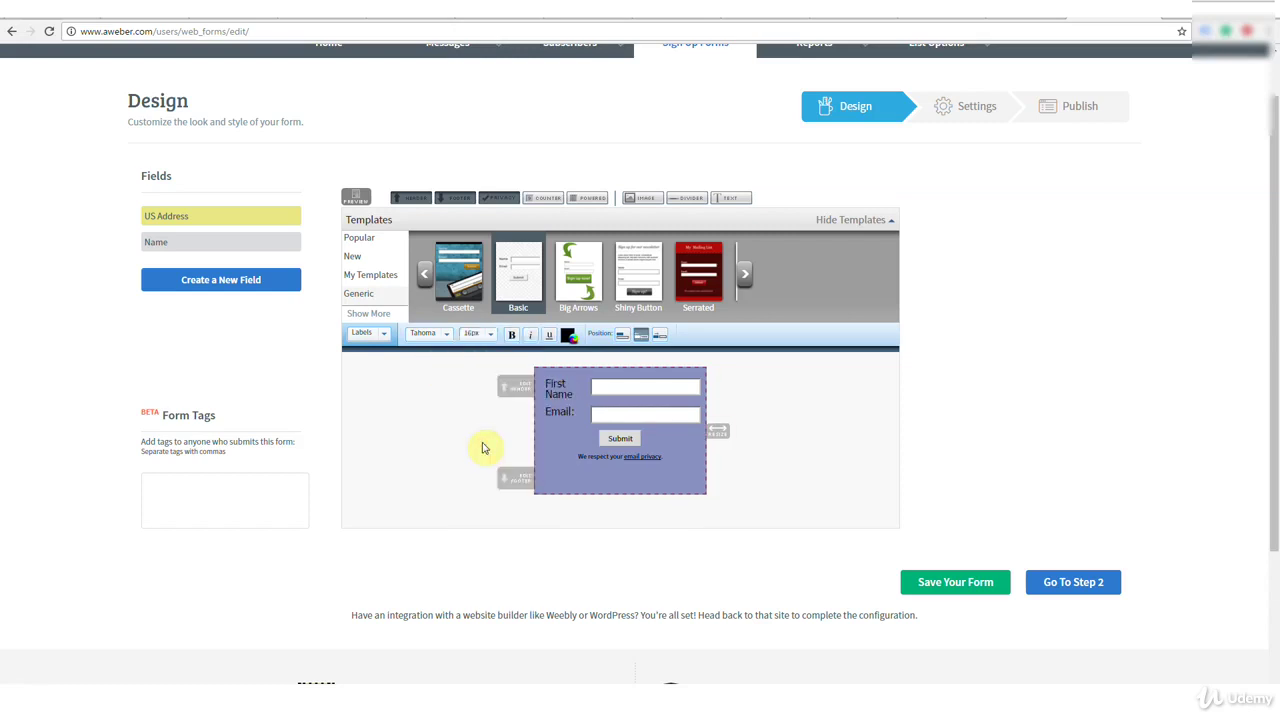
{"action": "left_click_drag", "start_coordinate": [718, 431], "coordinate": [747, 430]}
- Style the Submit button with 24px Tahoma text and an orange background
{"action": "left_click", "coordinate": [369, 333]}
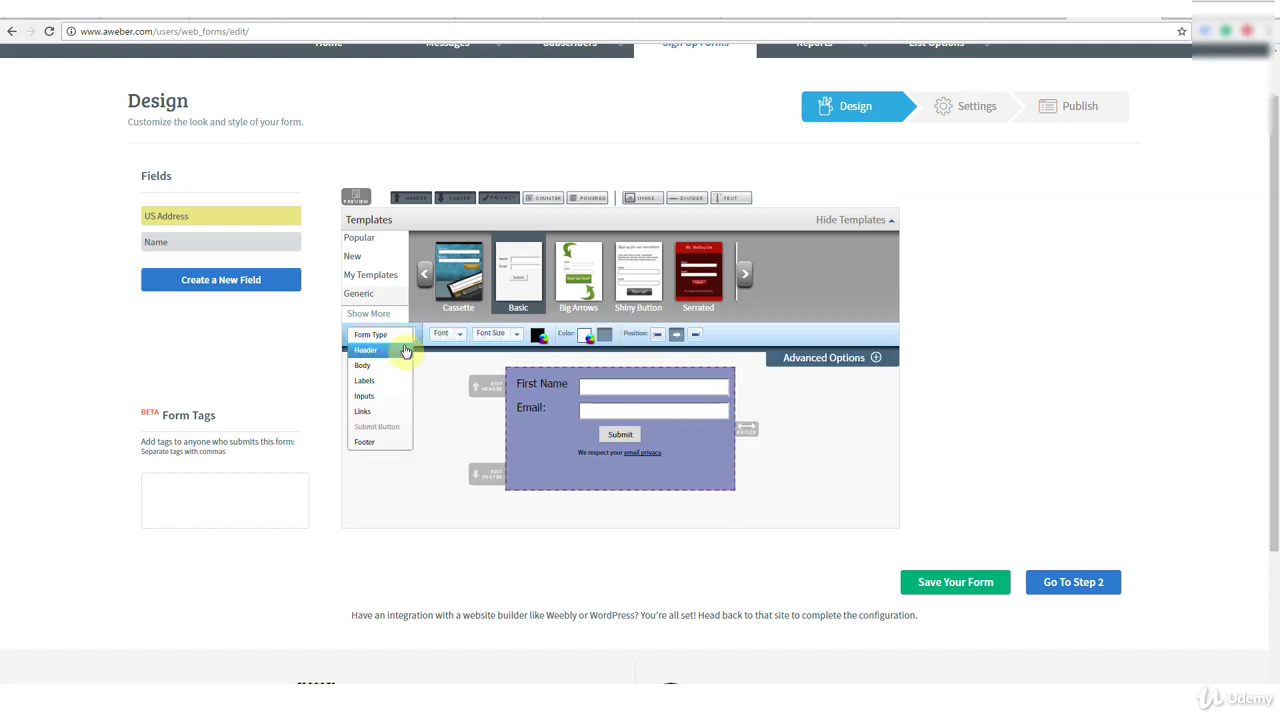
{"action": "left_click", "coordinate": [381, 427]}
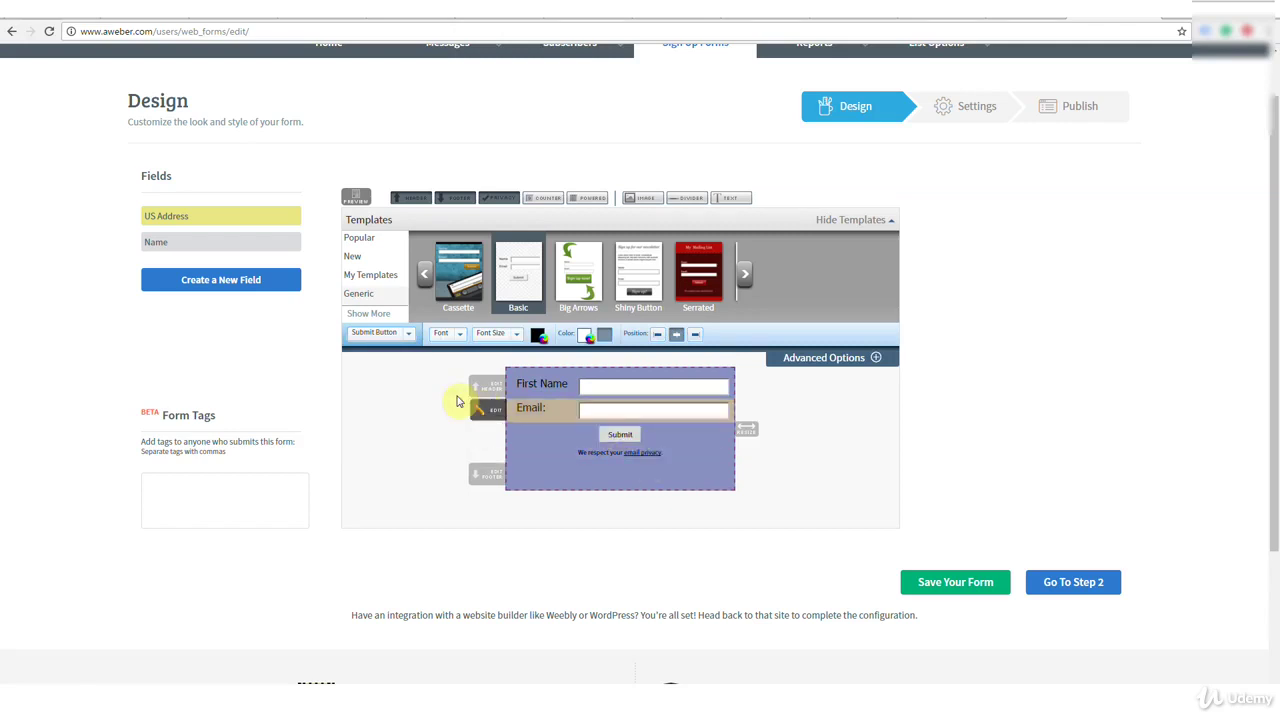
{"action": "left_click", "coordinate": [460, 336]}
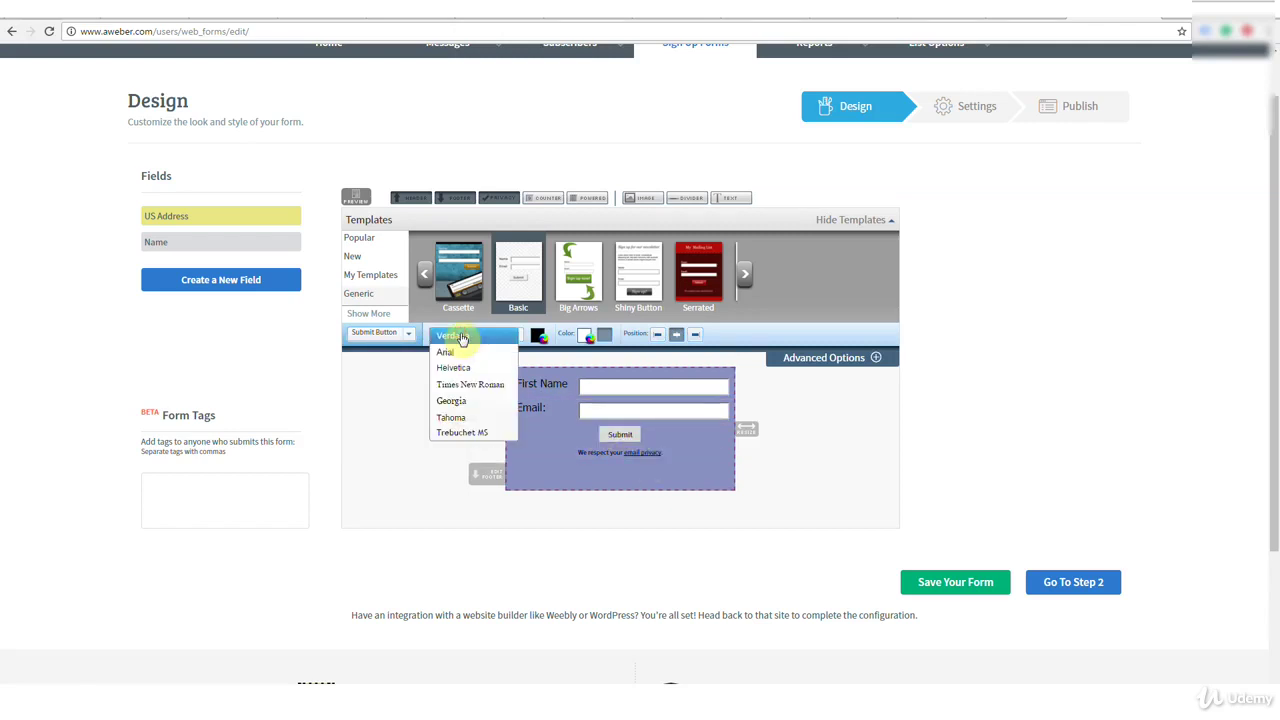
{"action": "left_click", "coordinate": [452, 417]}
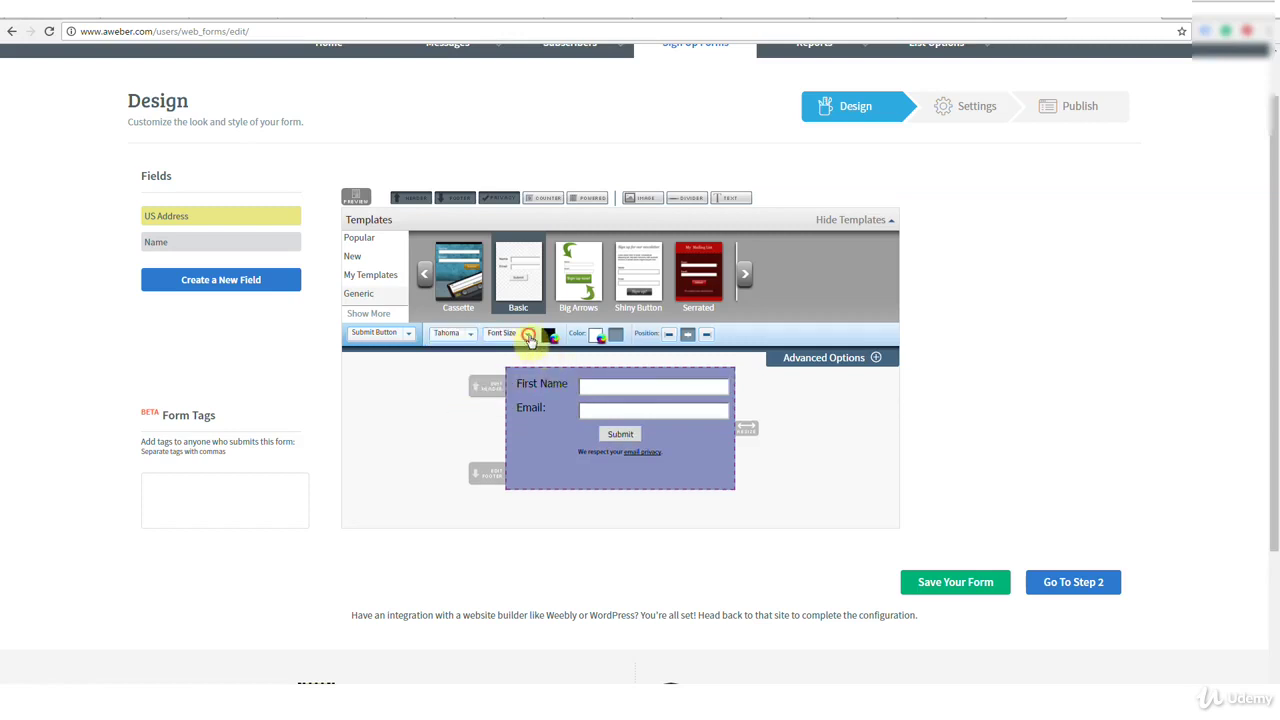
{"action": "left_click", "coordinate": [528, 336]}
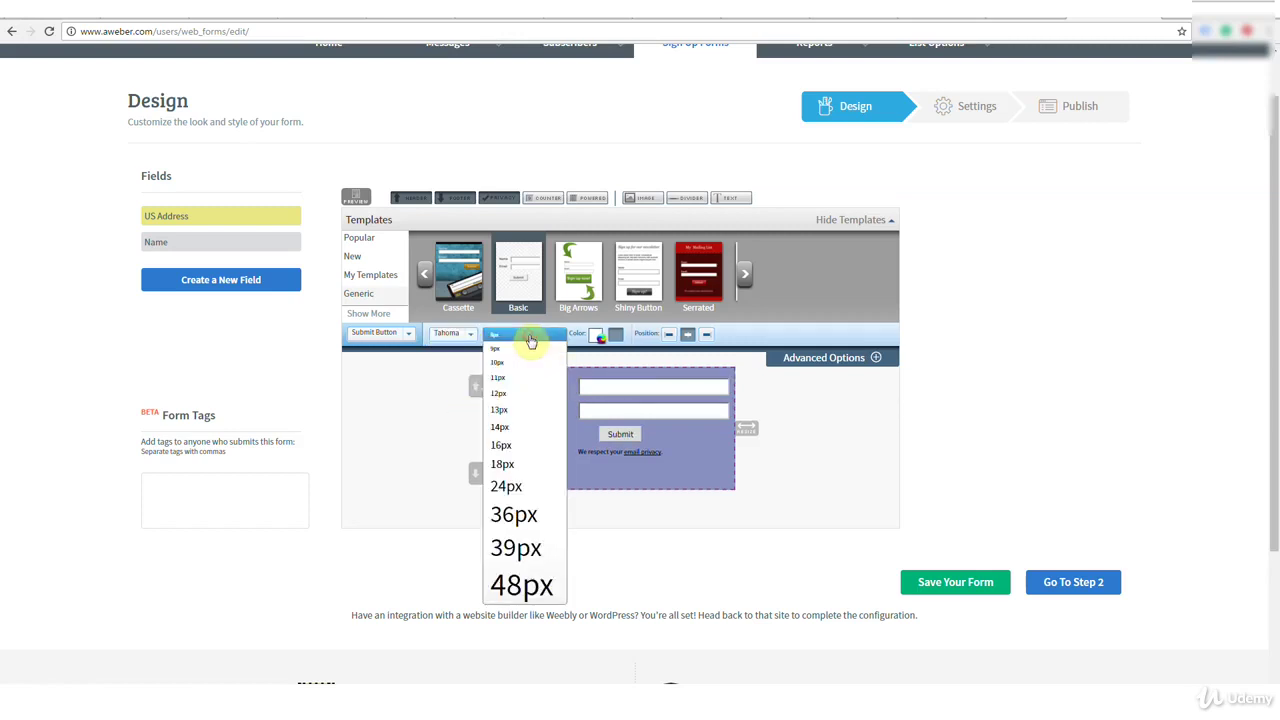
{"action": "left_click", "coordinate": [509, 488]}
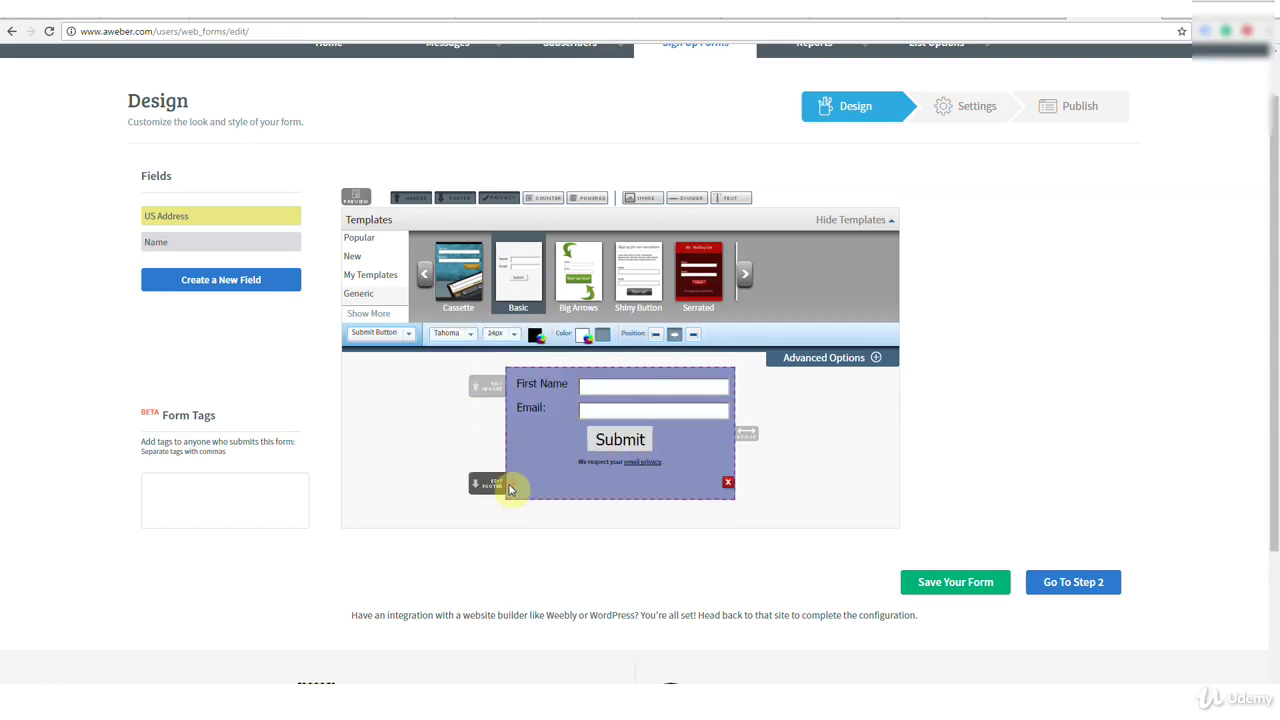
{"action": "left_click", "coordinate": [583, 335]}
{"action": "left_click", "coordinate": [603, 409]}
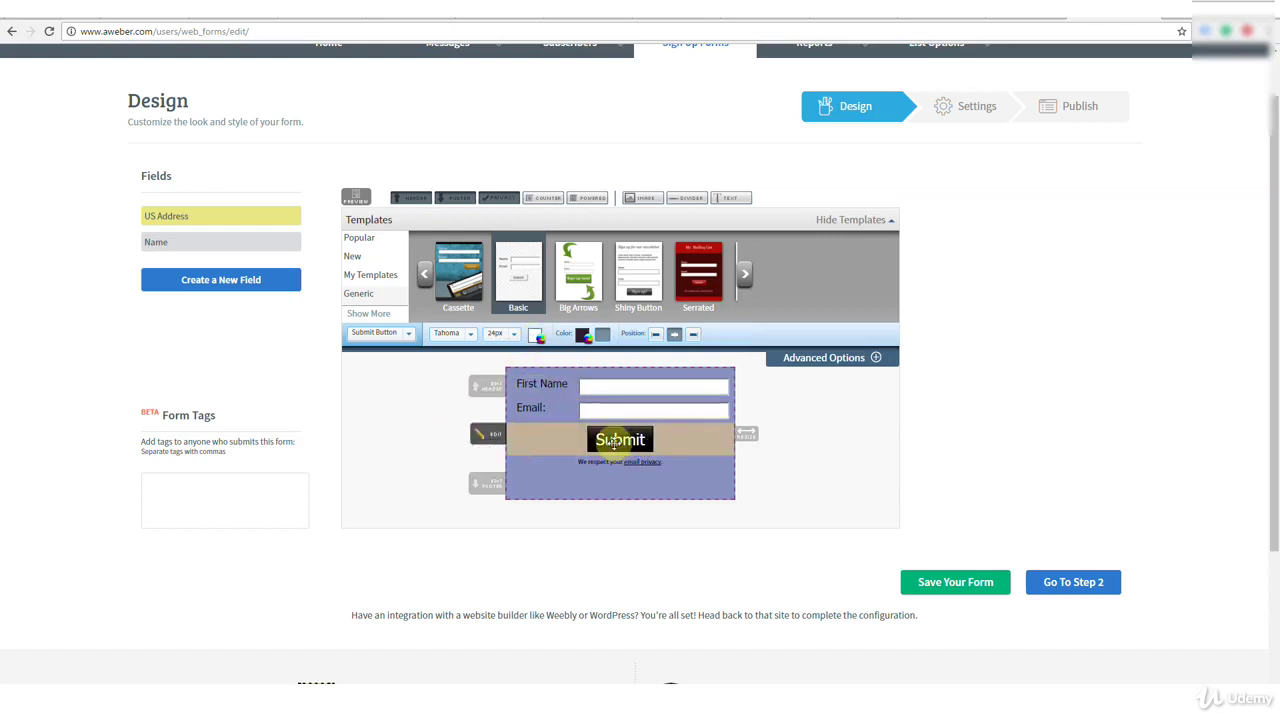
{"action": "left_click", "coordinate": [580, 334]}
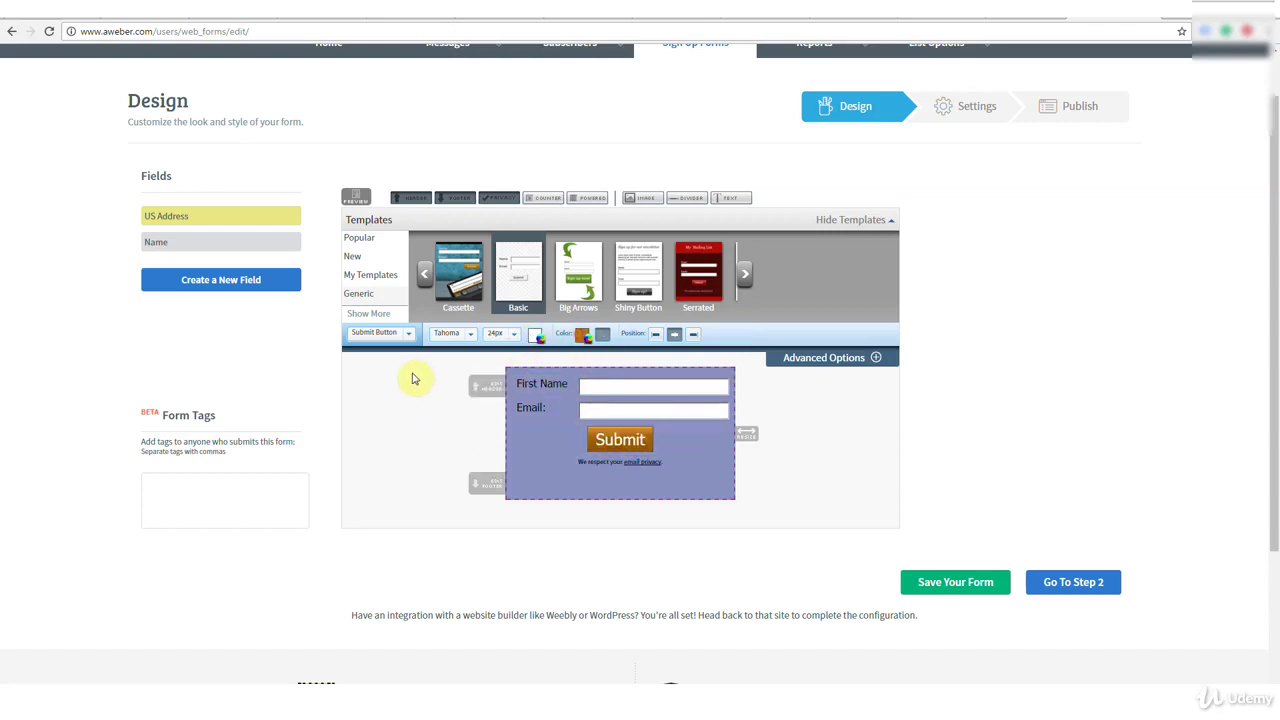
- Add a centred header 'Download Your Free Creative Writing Guide' above the form fields
{"action": "left_click", "coordinate": [490, 388]}
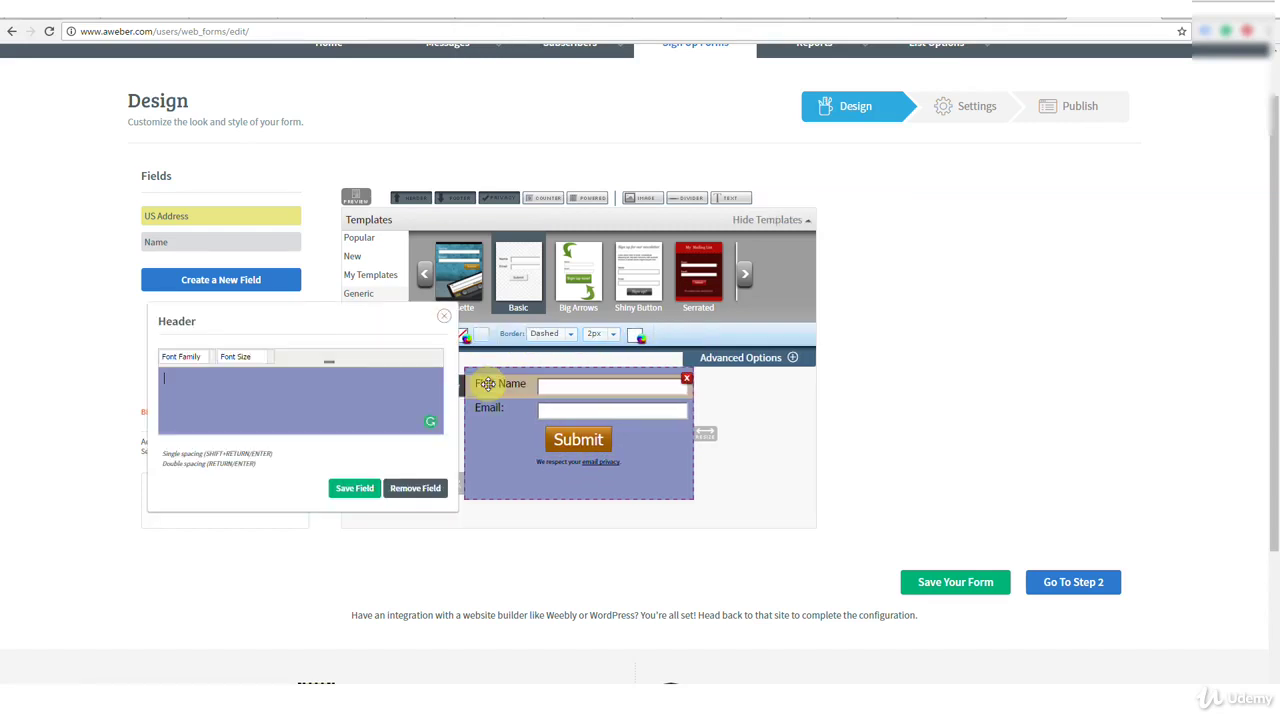
{"action": "left_click", "coordinate": [211, 380]}
{"action": "type", "text": "Download Your Free Creative Writing Guide"}
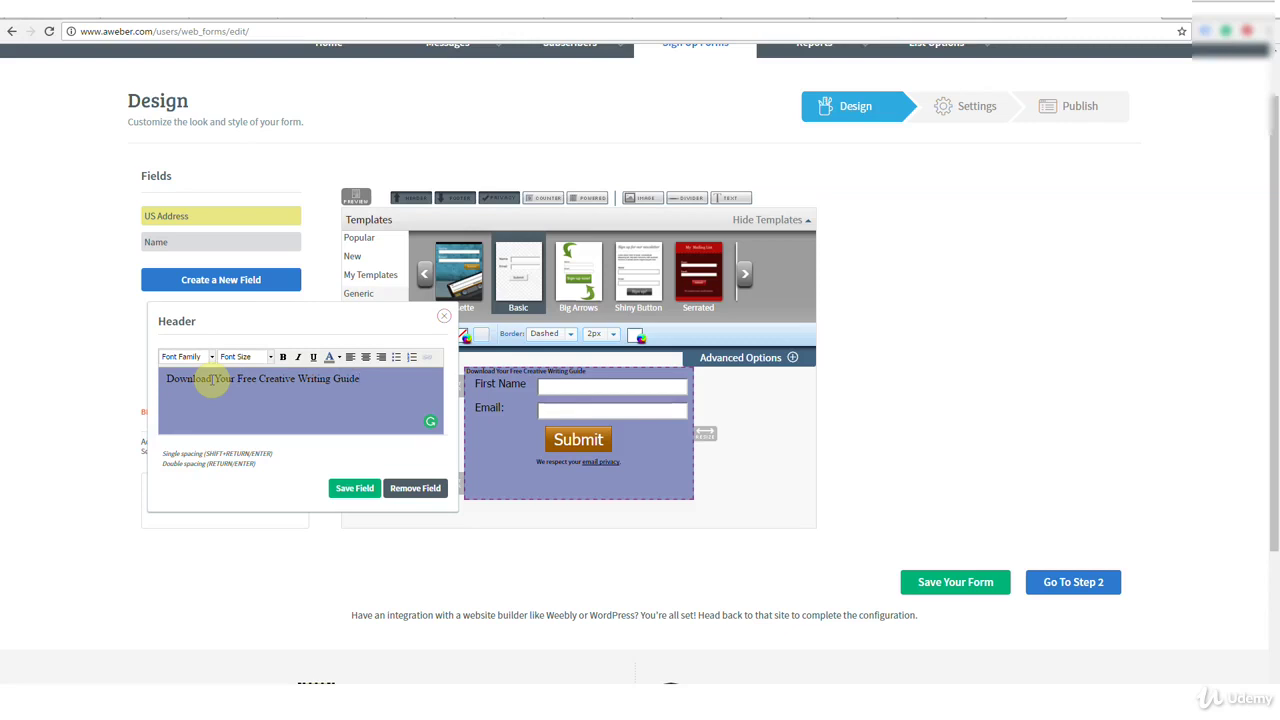
{"action": "left_click_drag", "start_coordinate": [360, 378], "coordinate": [163, 376]}
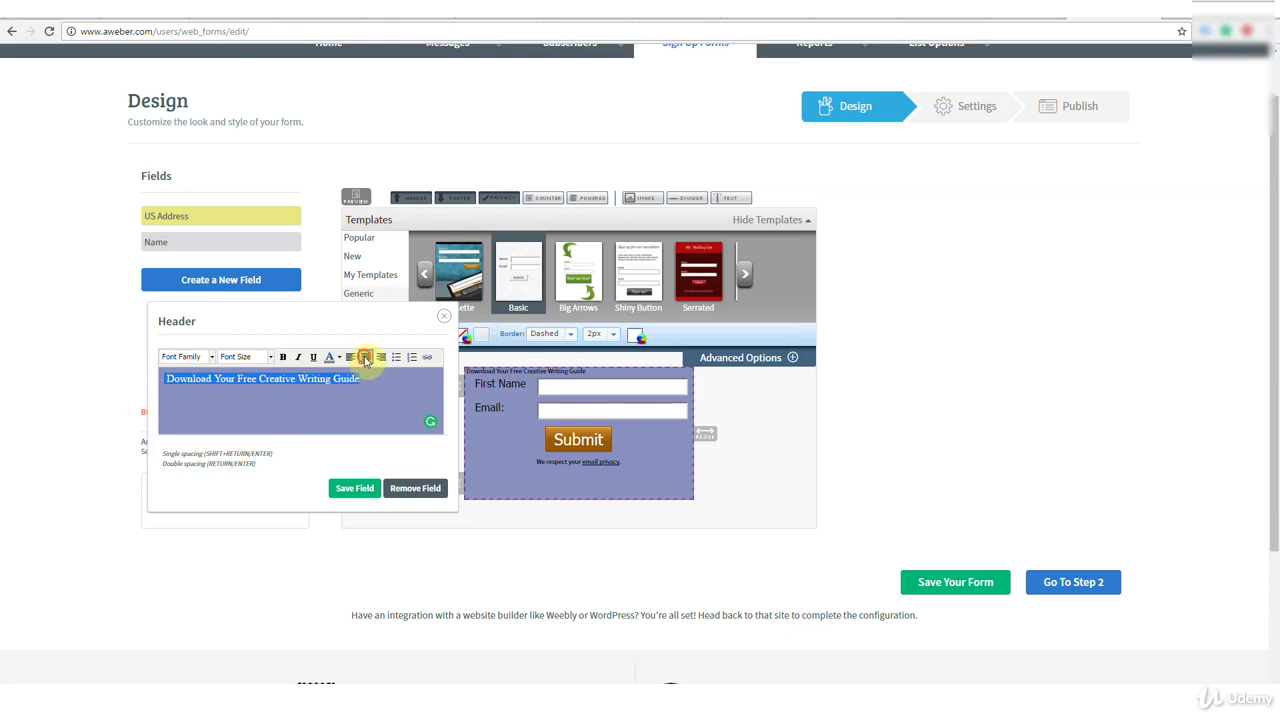
{"action": "left_click", "coordinate": [365, 356]}
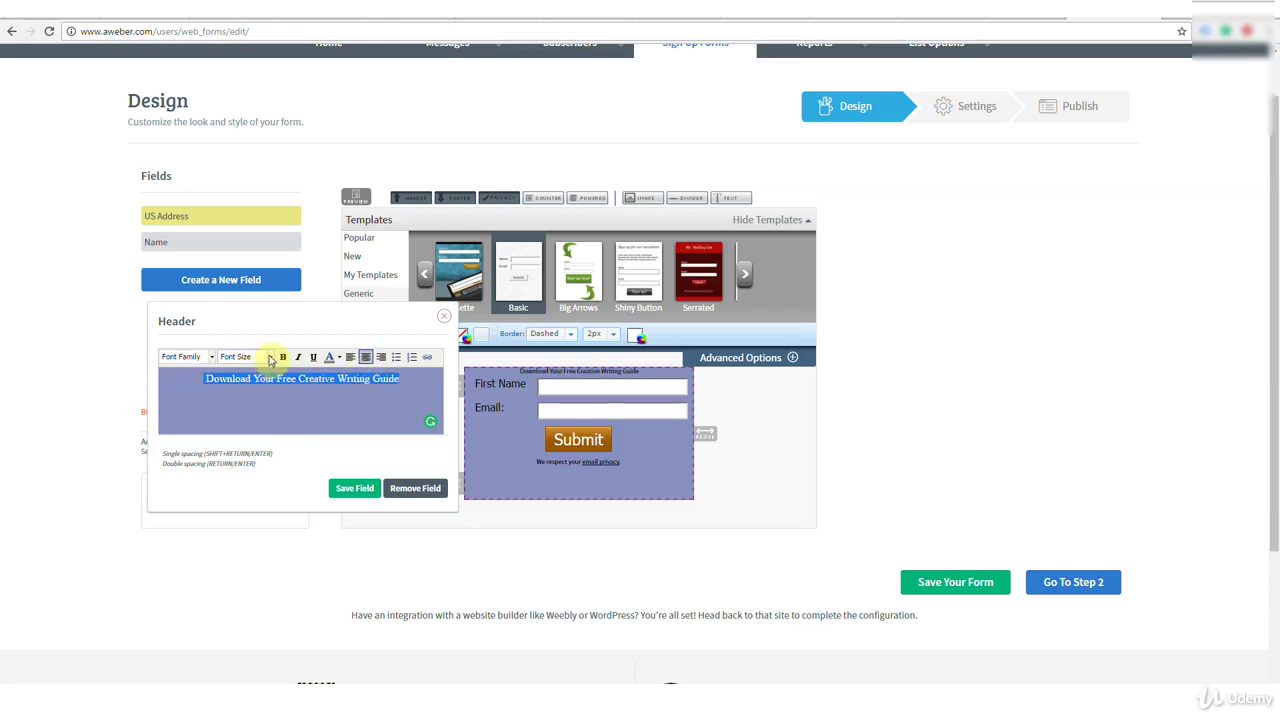
{"action": "left_click", "coordinate": [212, 357]}
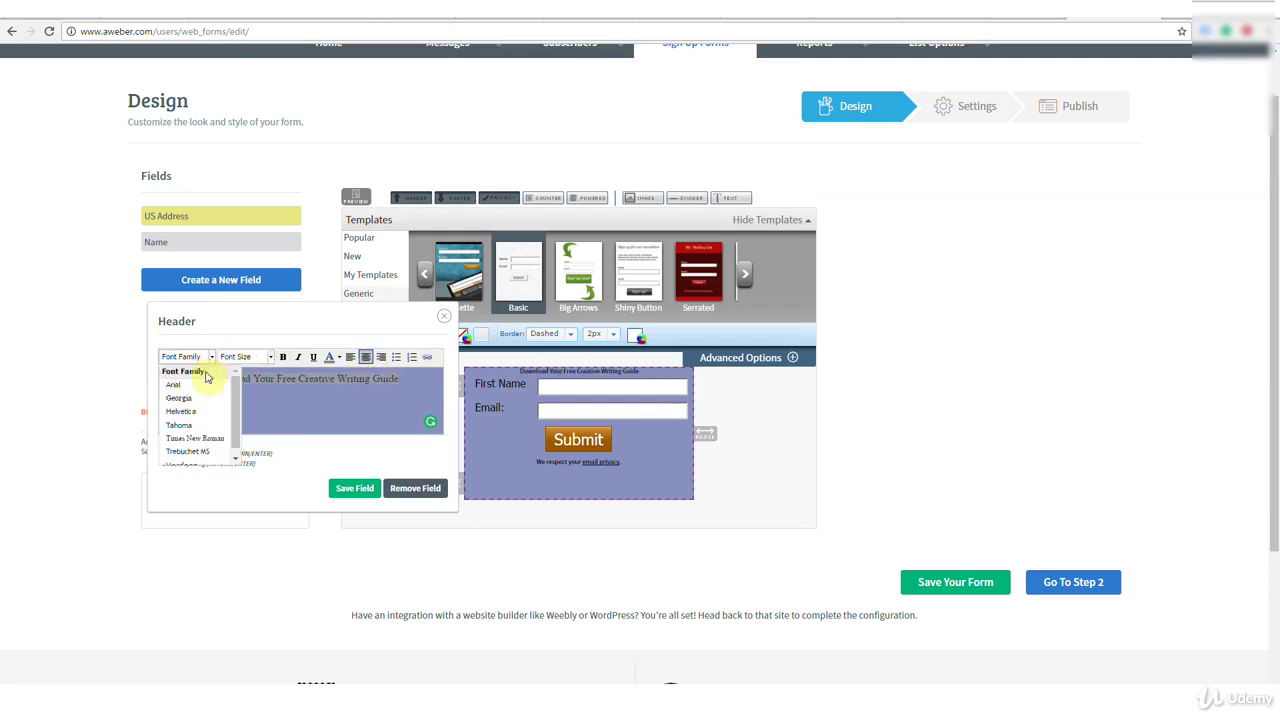
{"action": "left_click", "coordinate": [378, 334]}
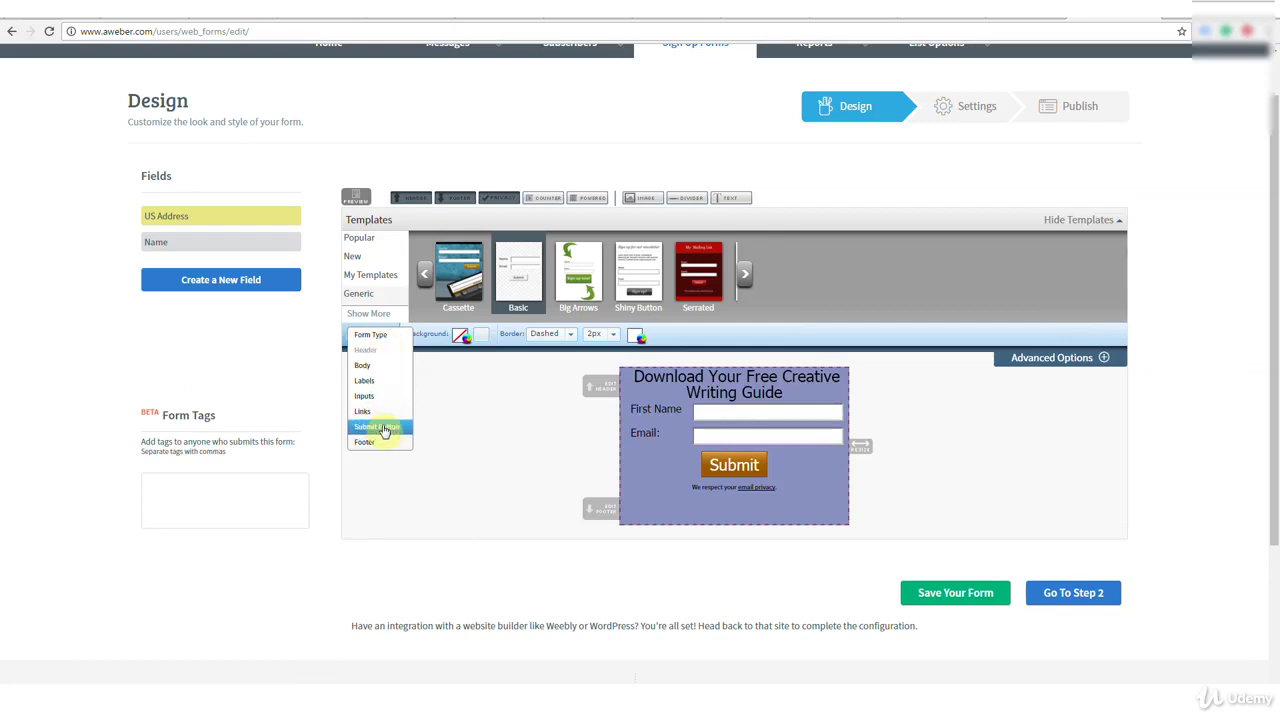
- Recolour the Submit button dark purple and delete the empty footer below the privacy note
{"action": "left_click", "coordinate": [383, 428]}
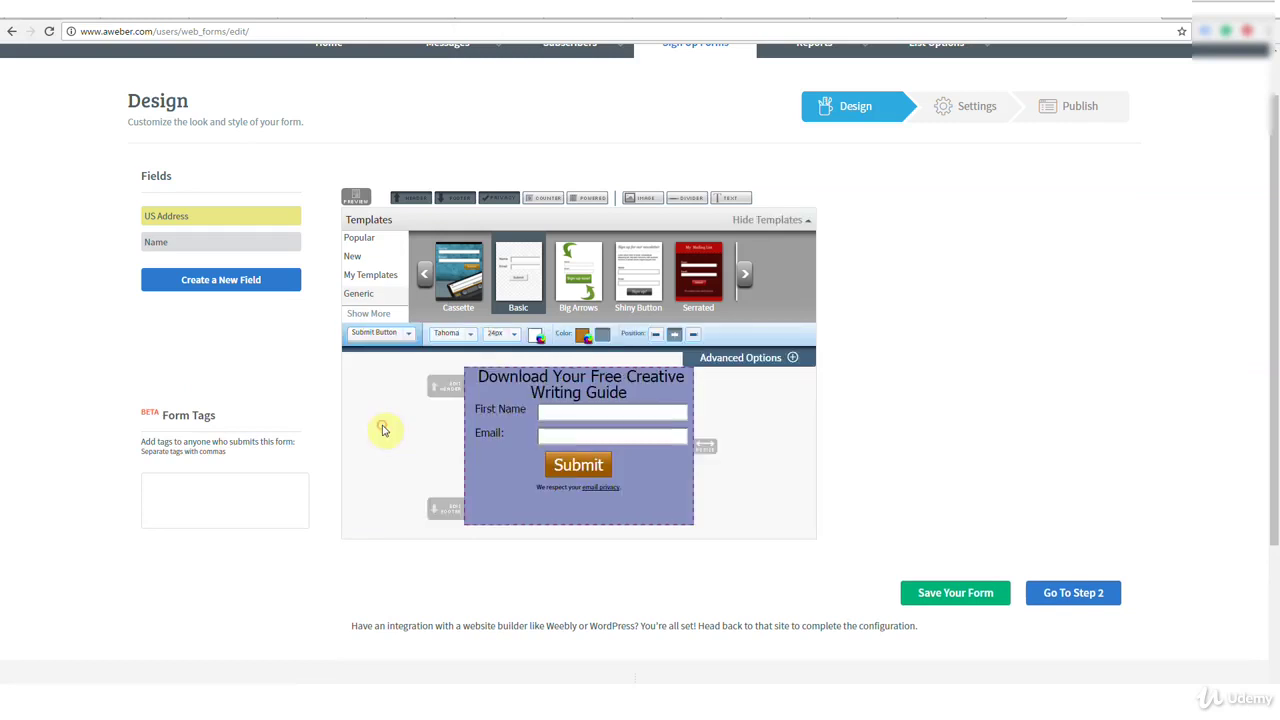
{"action": "left_click", "coordinate": [583, 337]}
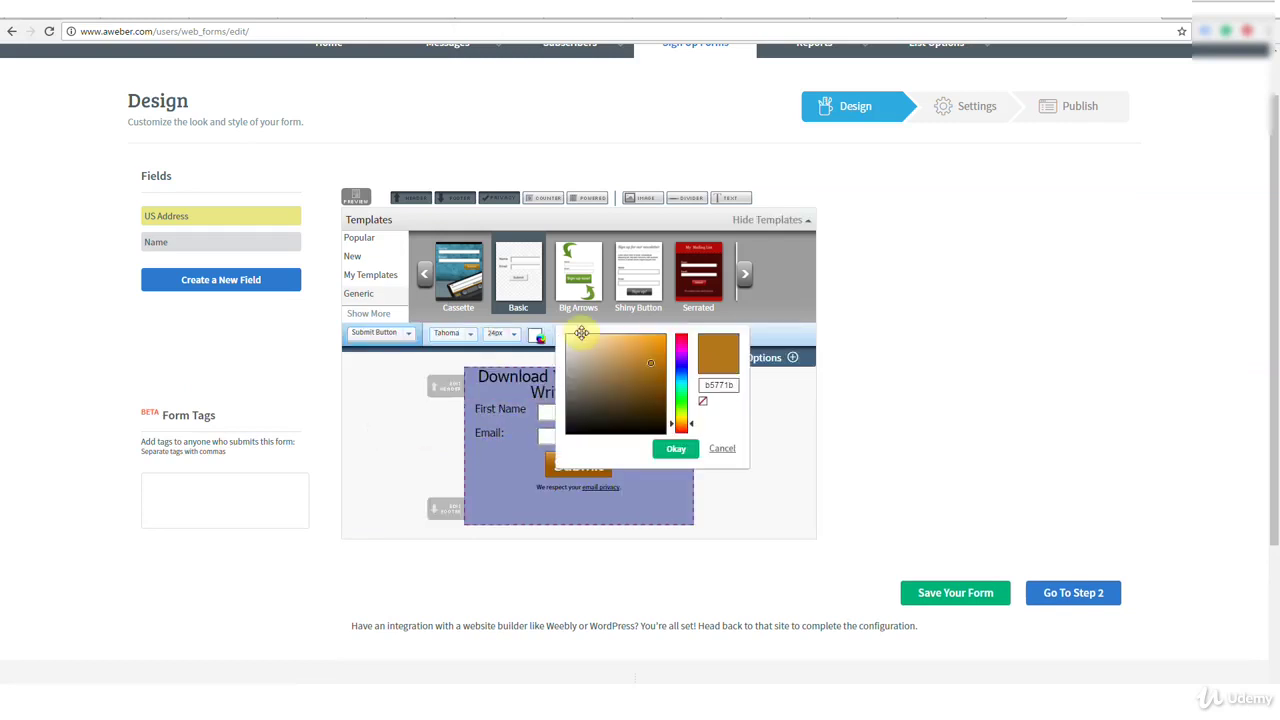
{"action": "left_click", "coordinate": [681, 368]}
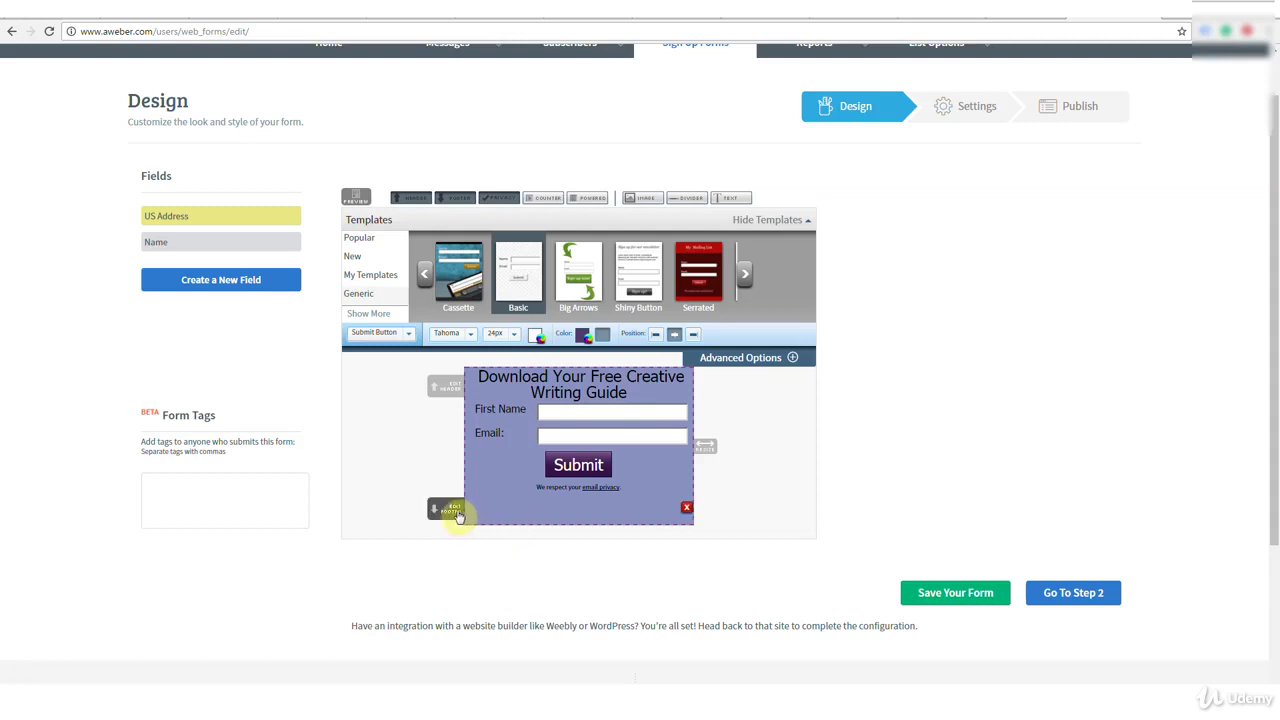
{"action": "left_click", "coordinate": [688, 511]}
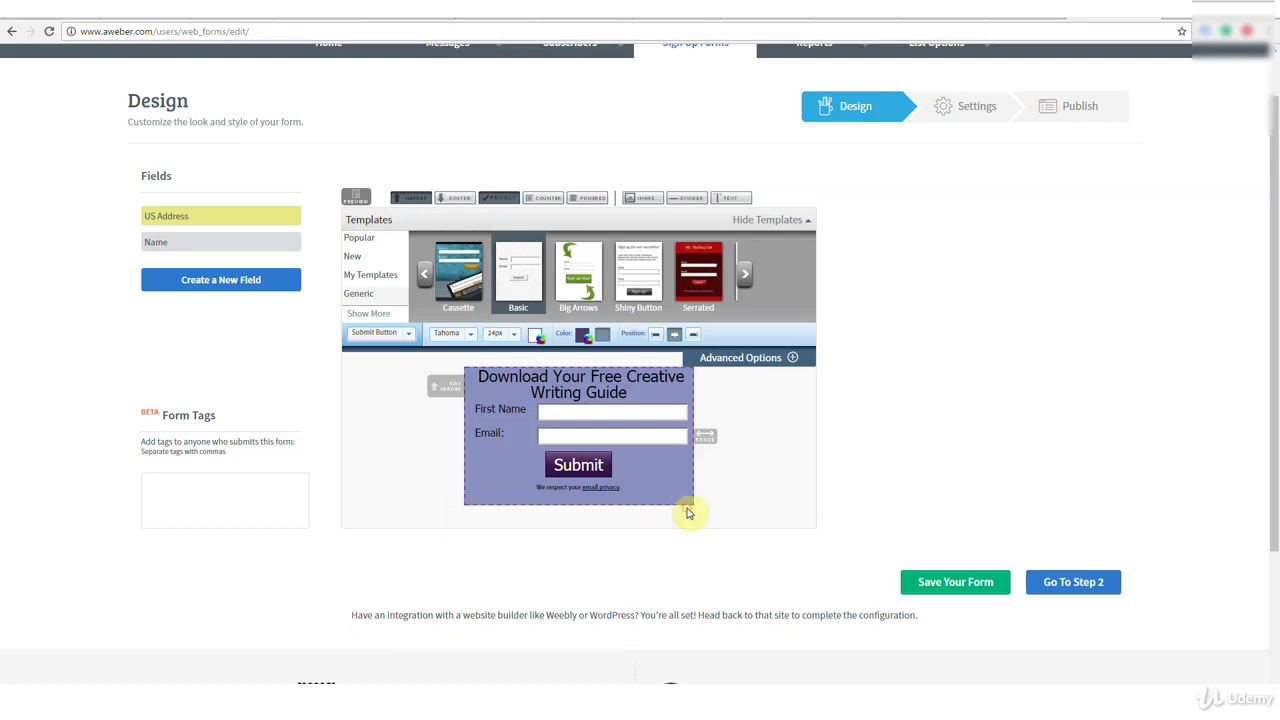
{"action": "left_click", "coordinate": [352, 199]}
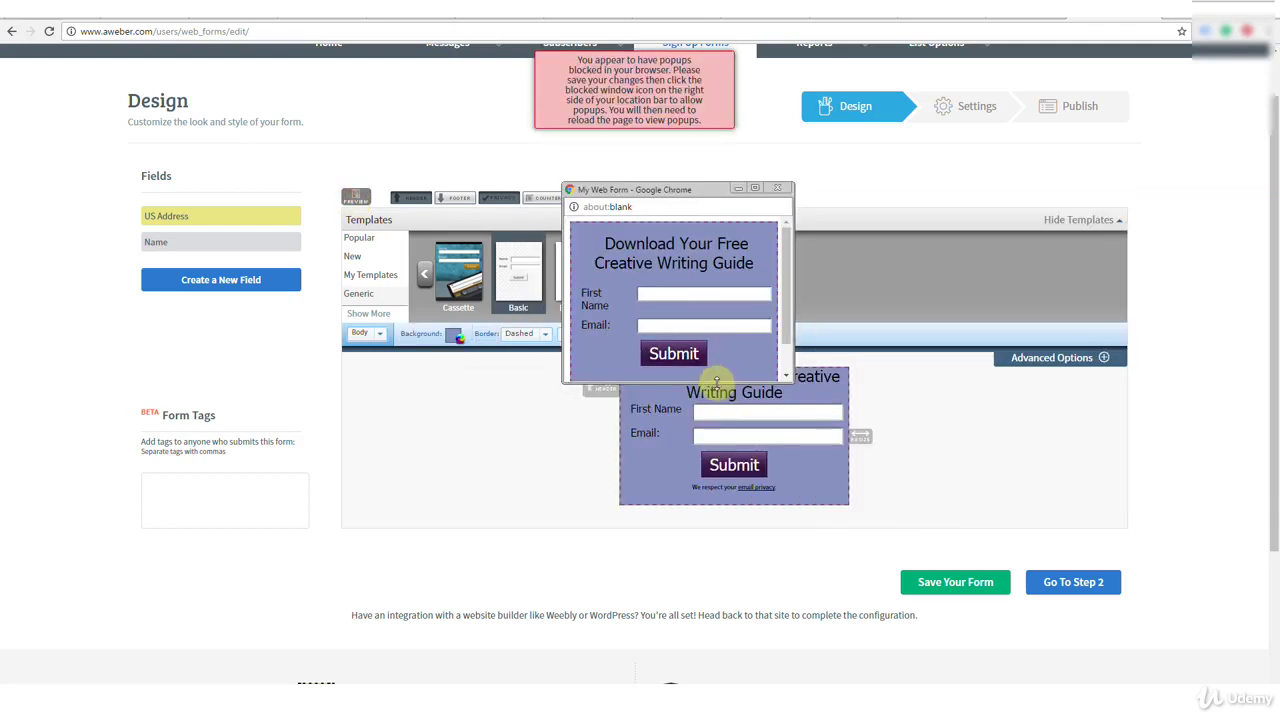
{"action": "left_click_drag", "start_coordinate": [726, 380], "coordinate": [716, 432]}
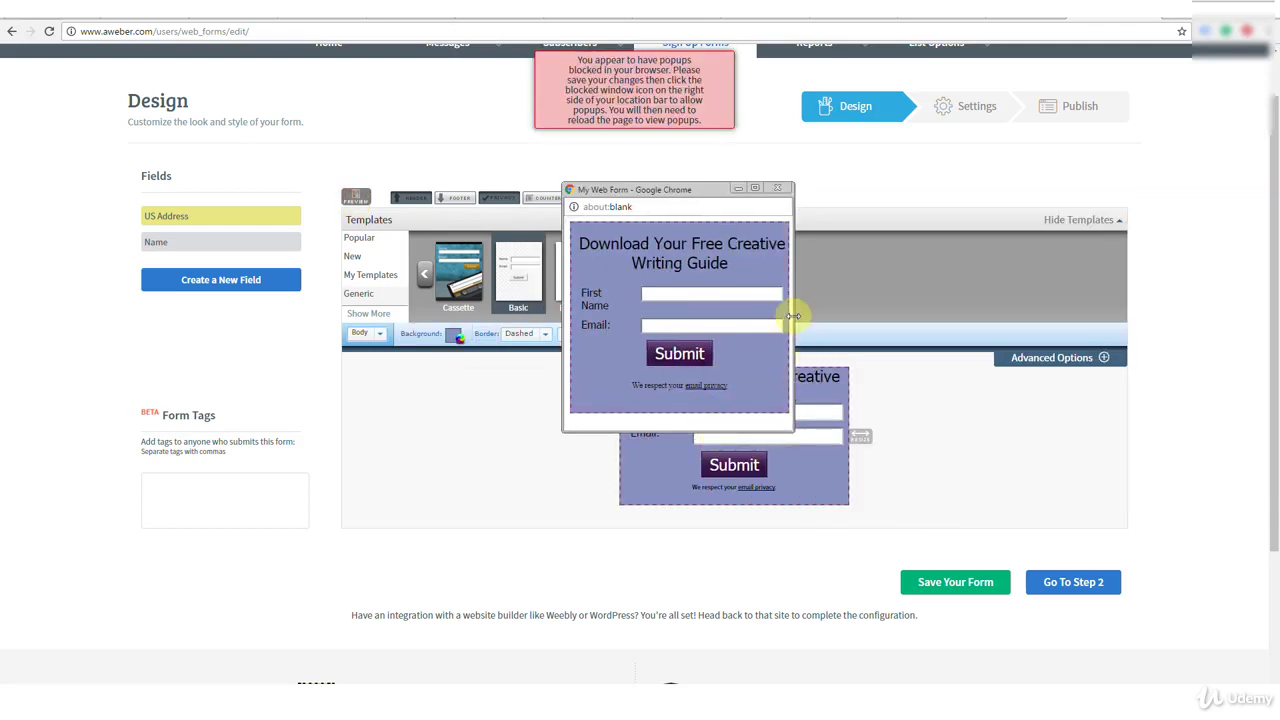
{"action": "left_click_drag", "start_coordinate": [794, 316], "coordinate": [823, 316]}
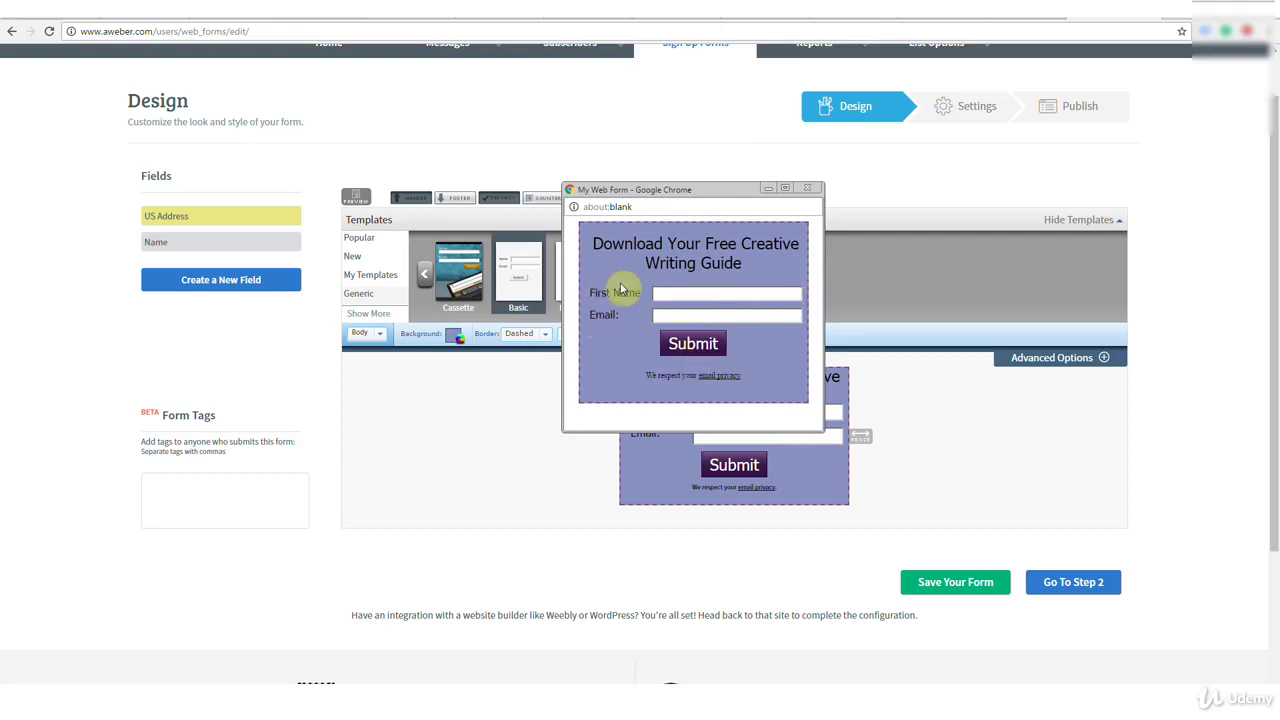
{"action": "left_click", "coordinate": [808, 190]}
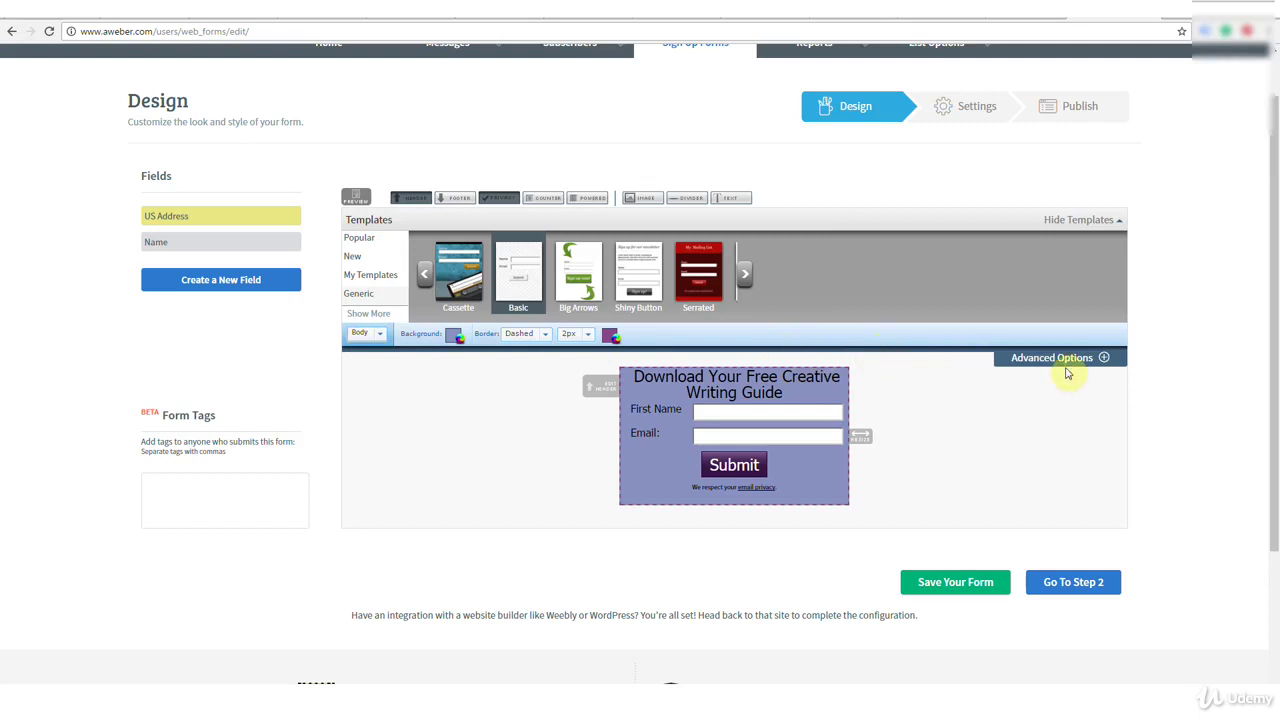
- Under Advanced Options, set the form body's four padding values to 14, 30, 12 and 6
{"action": "left_click", "coordinate": [1104, 360]}
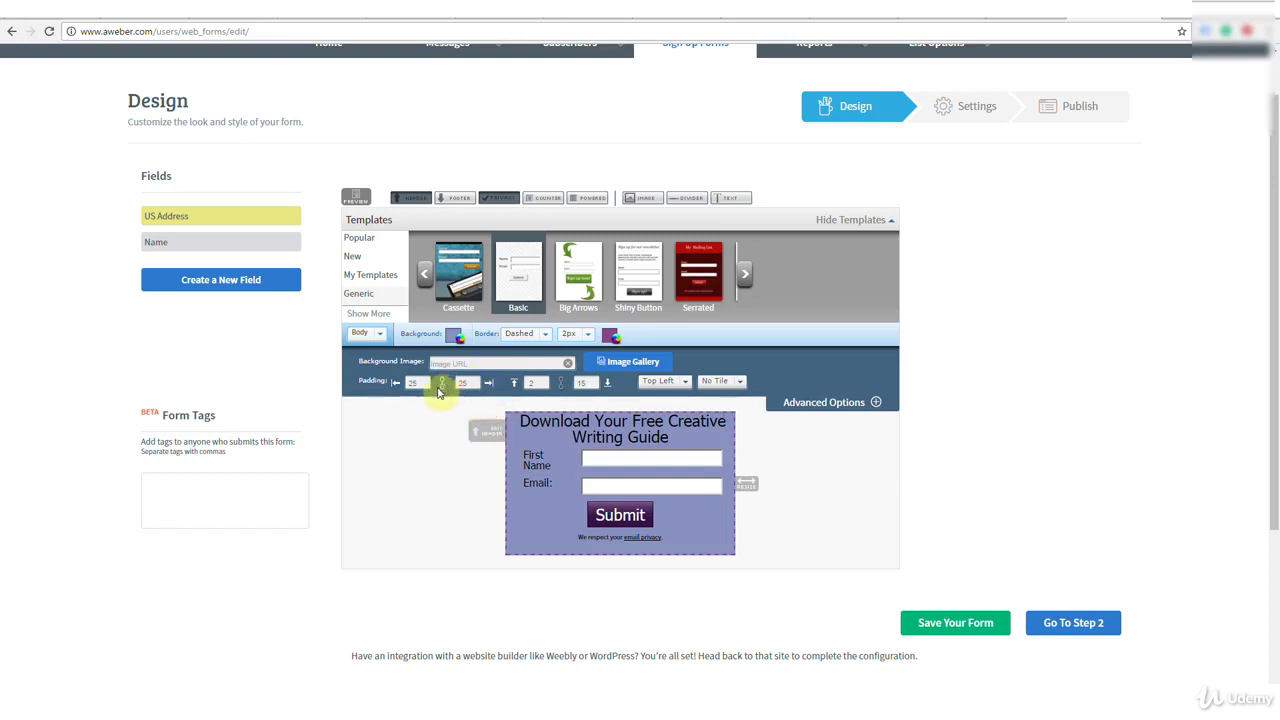
{"action": "left_click", "coordinate": [413, 383]}
{"action": "left_click", "coordinate": [443, 385]}
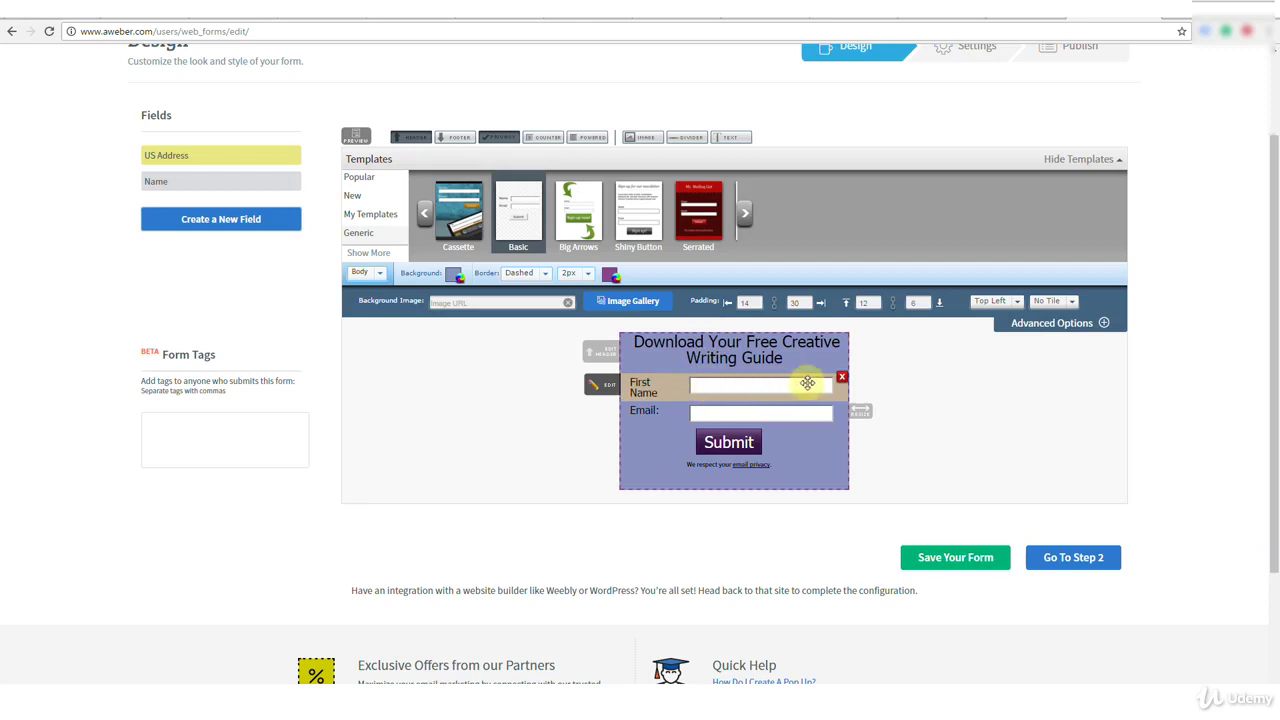
- Select the First Name input and set the input fields' normal border to Dotted
{"action": "left_click", "coordinate": [733, 386]}
{"action": "left_click", "coordinate": [491, 303]}
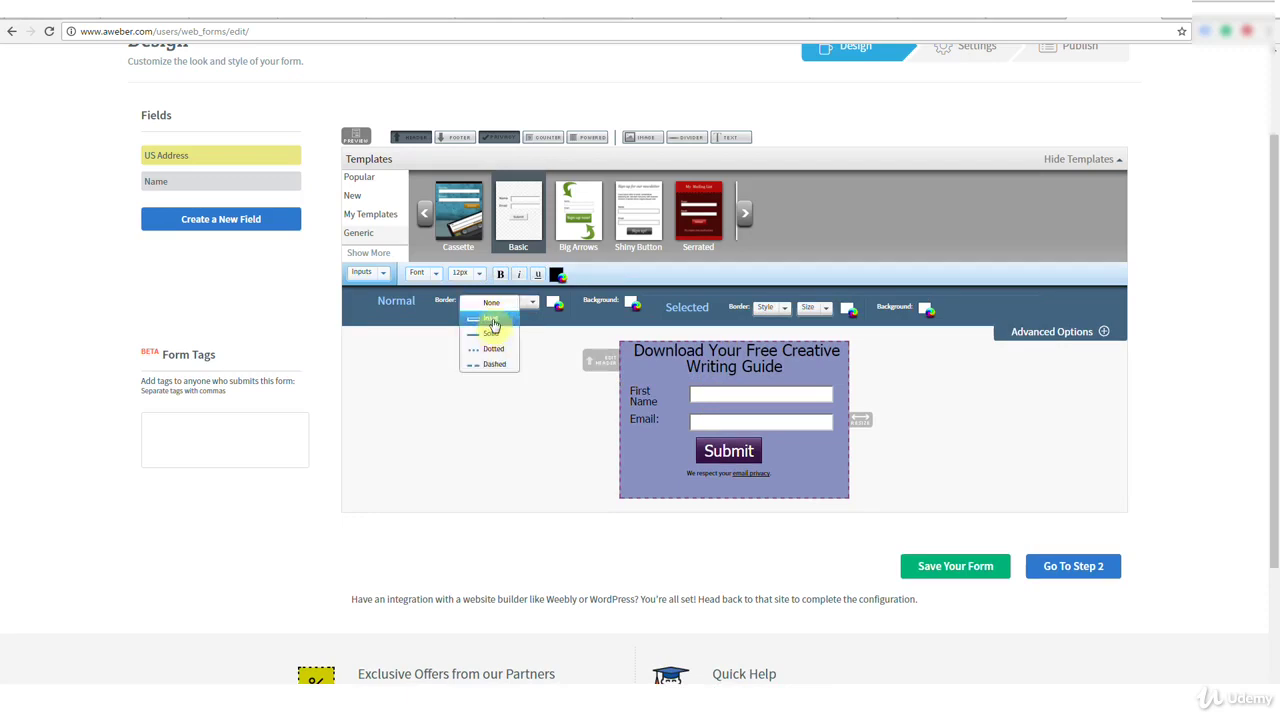
{"action": "left_click", "coordinate": [491, 319]}
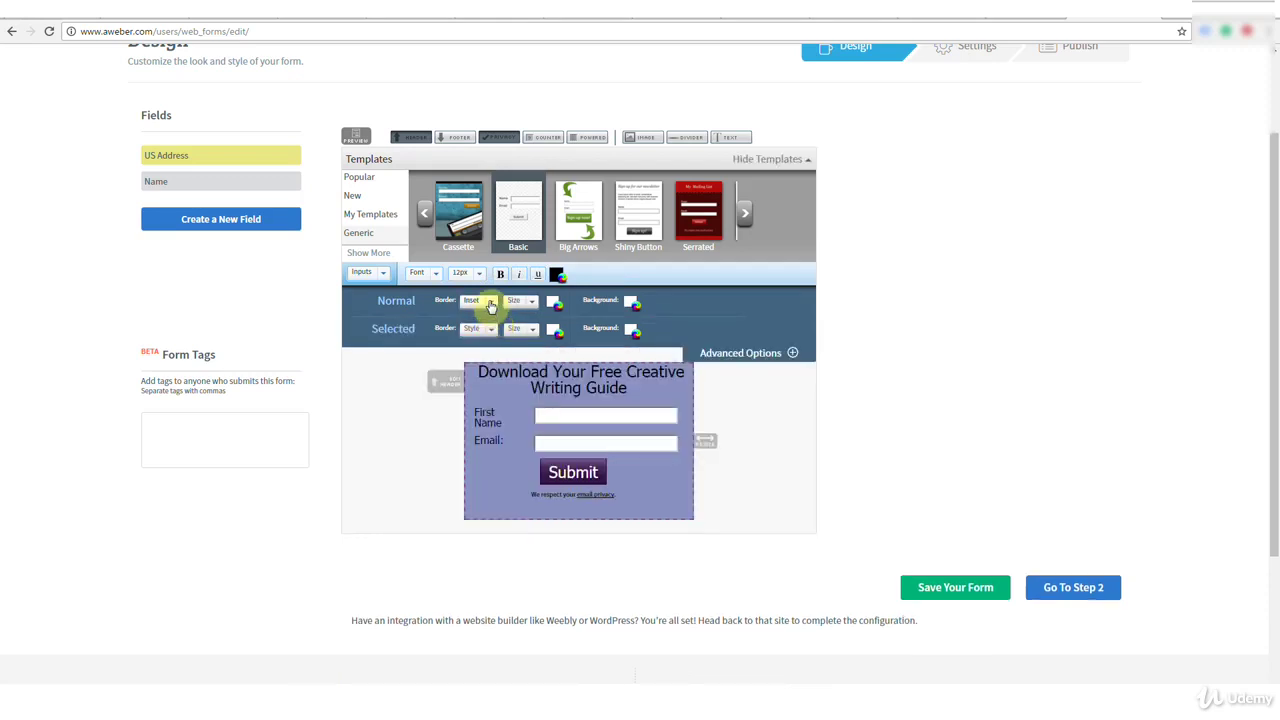
{"action": "left_click", "coordinate": [491, 303]}
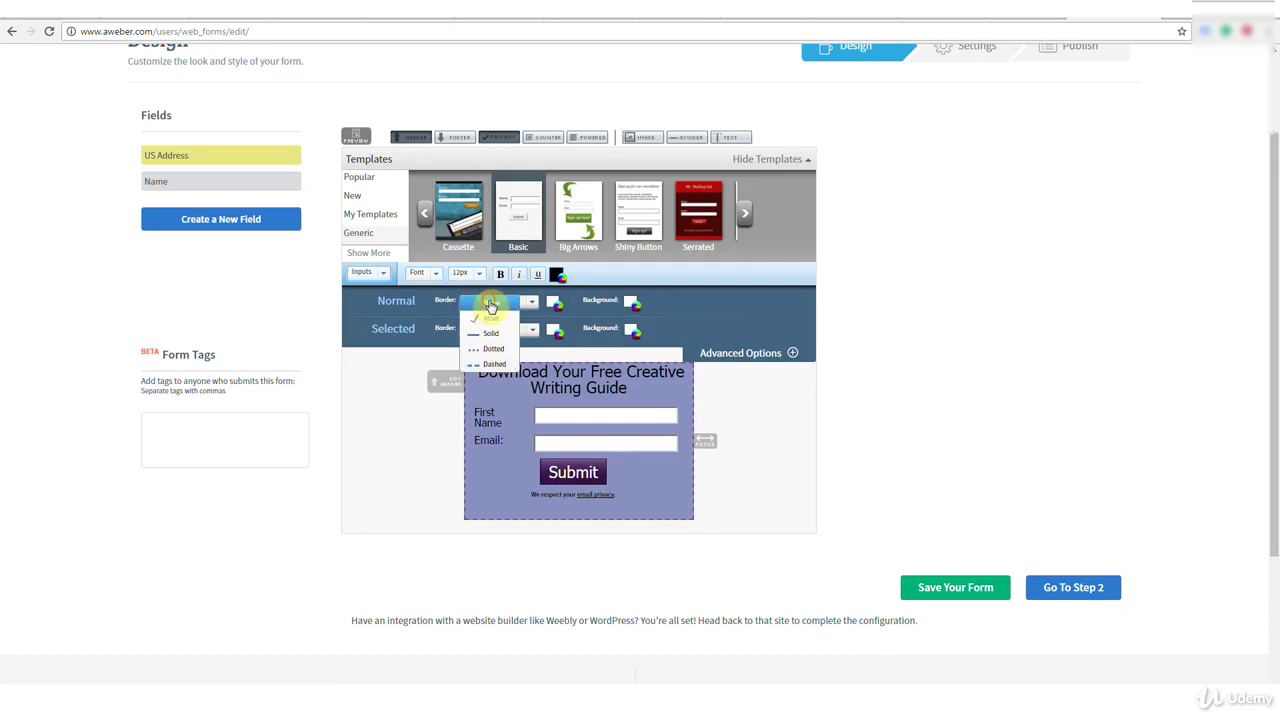
{"action": "left_click", "coordinate": [485, 352]}
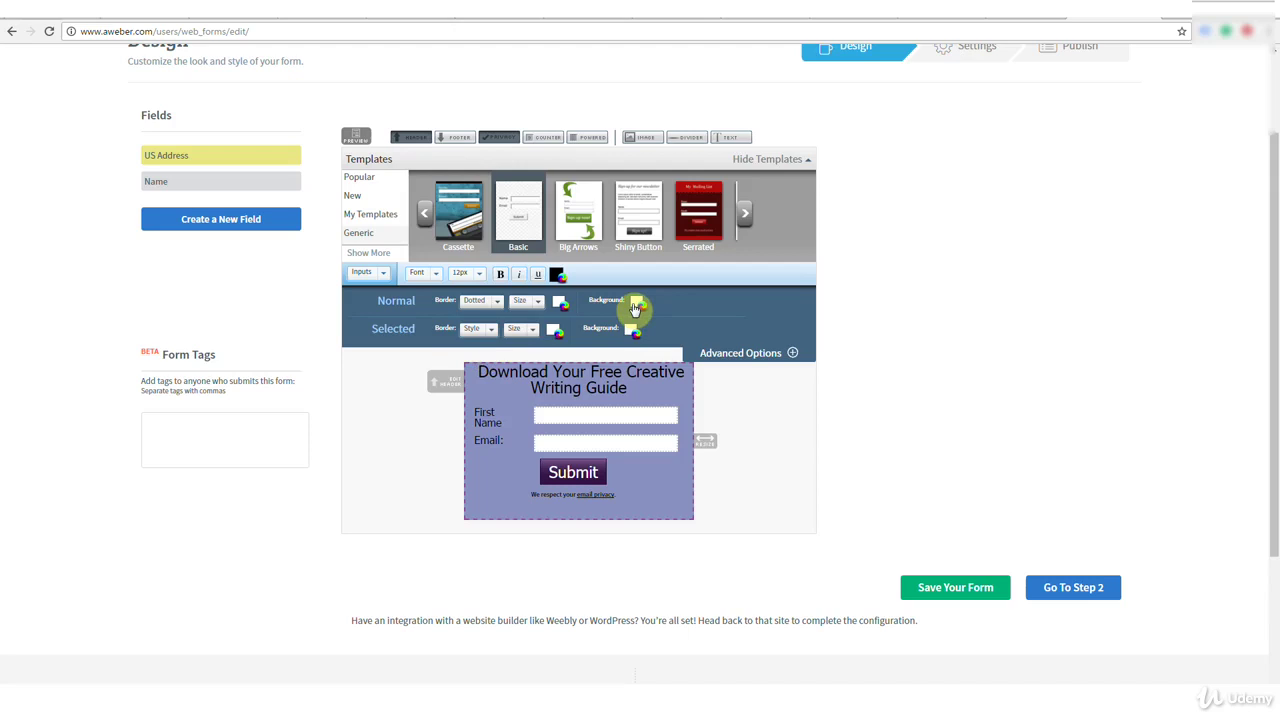
- Set the input fields' text to Arial at 16px
{"action": "mouse_move", "coordinate": [541, 426]}
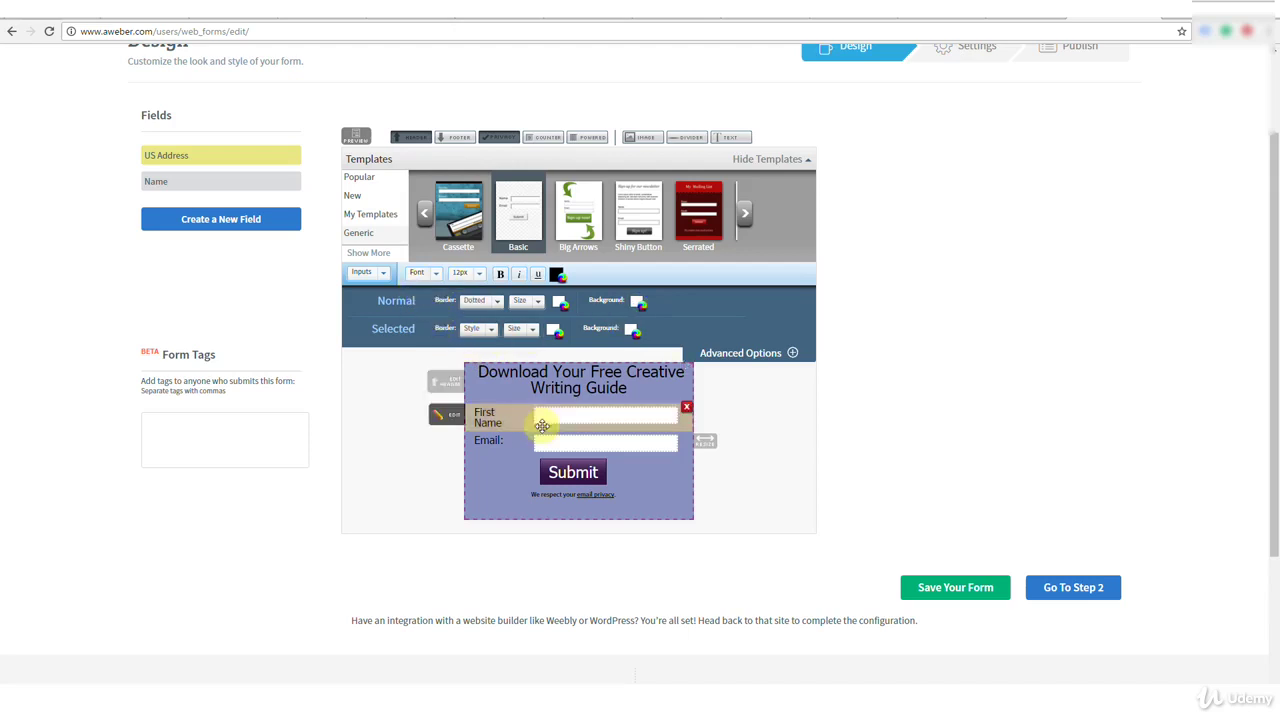
{"action": "left_click", "coordinate": [437, 275]}
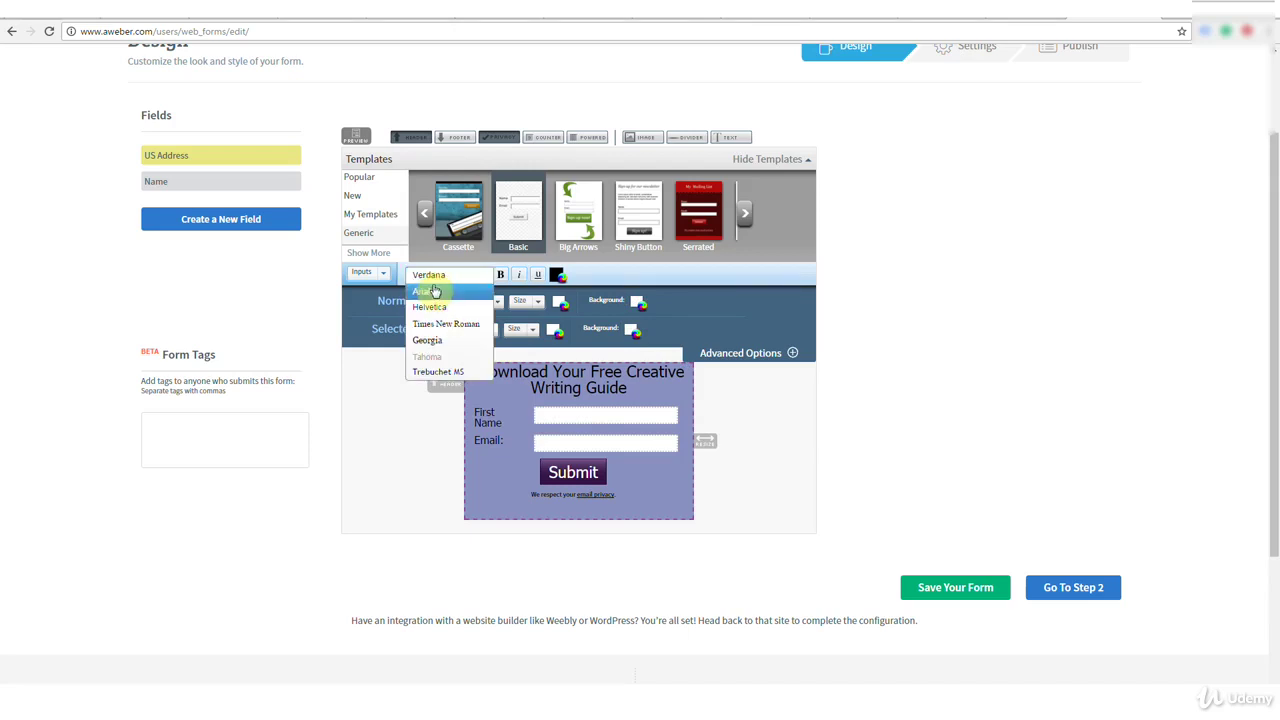
{"action": "left_click", "coordinate": [419, 291]}
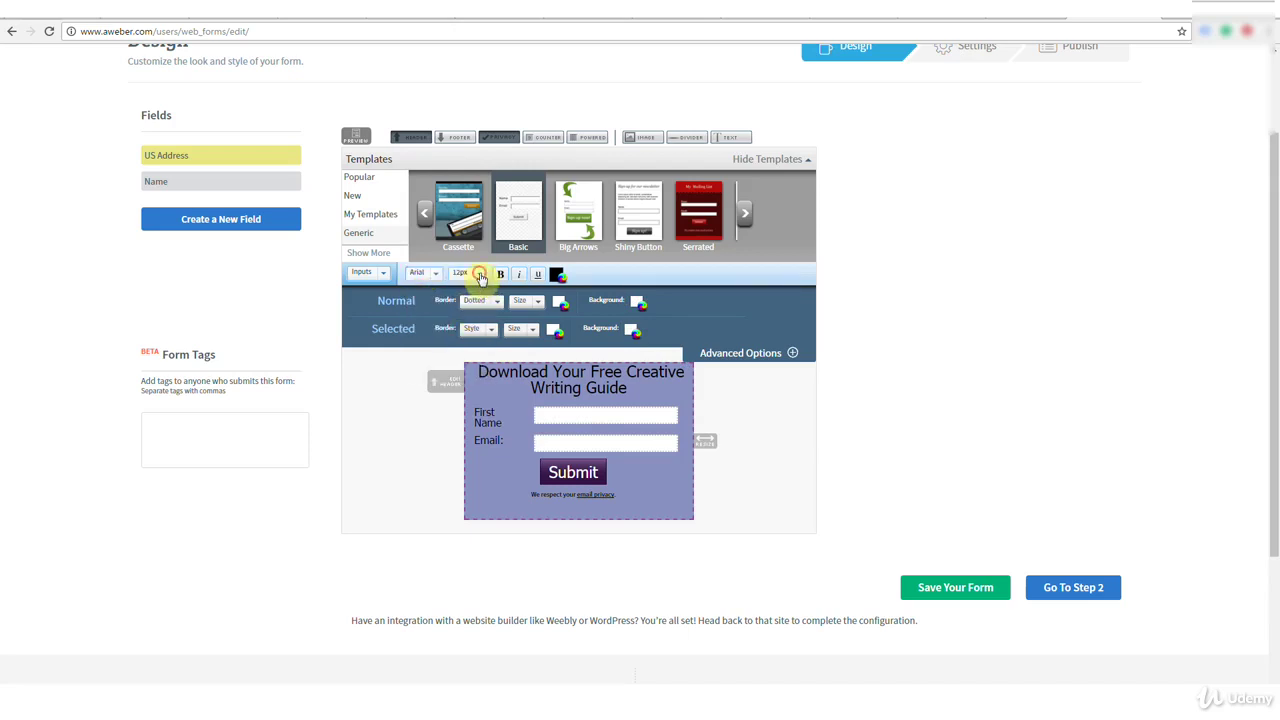
{"action": "left_click", "coordinate": [480, 276]}
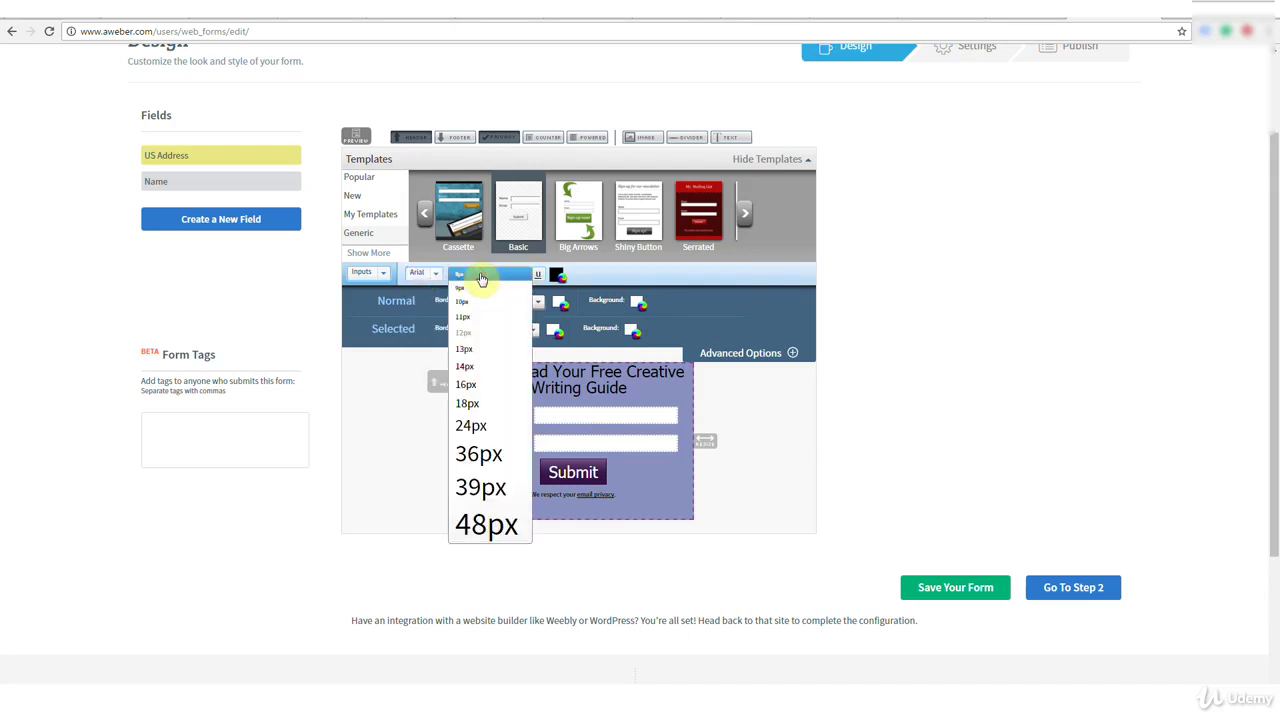
{"action": "left_click", "coordinate": [466, 386]}
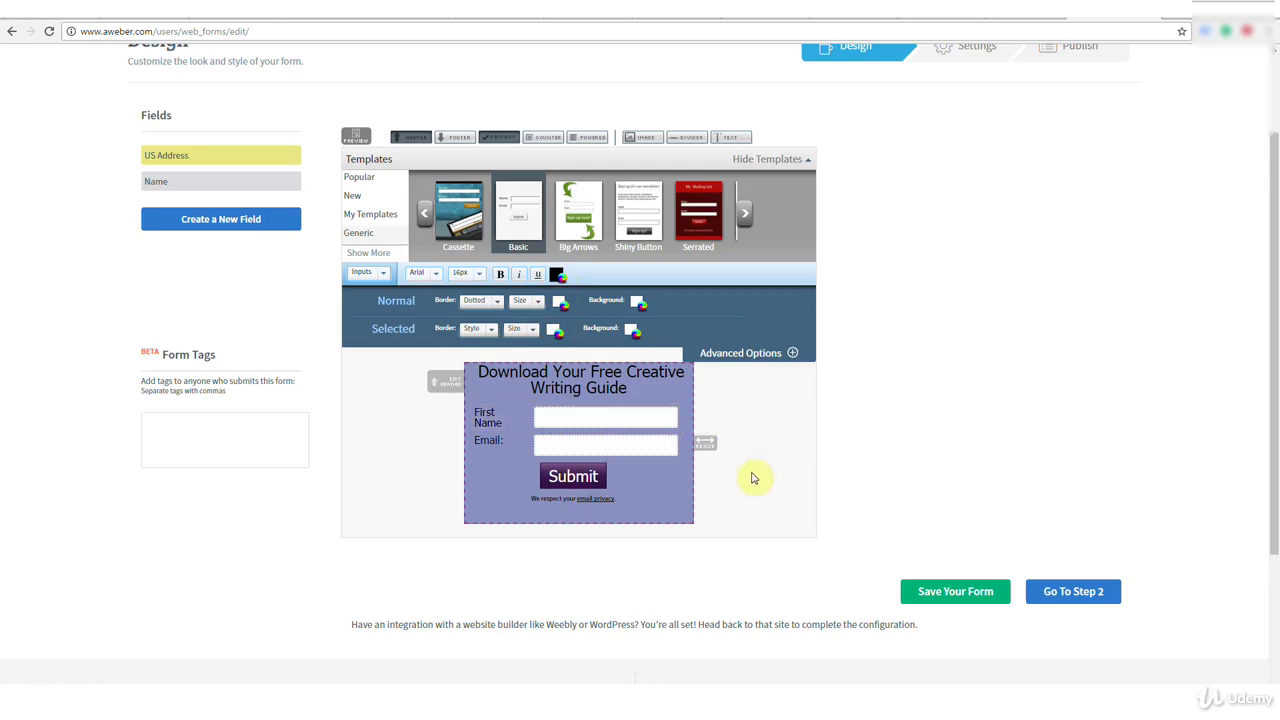
- Save the styled form and go to Step 2, the Settings page
{"action": "left_click", "coordinate": [946, 598]}
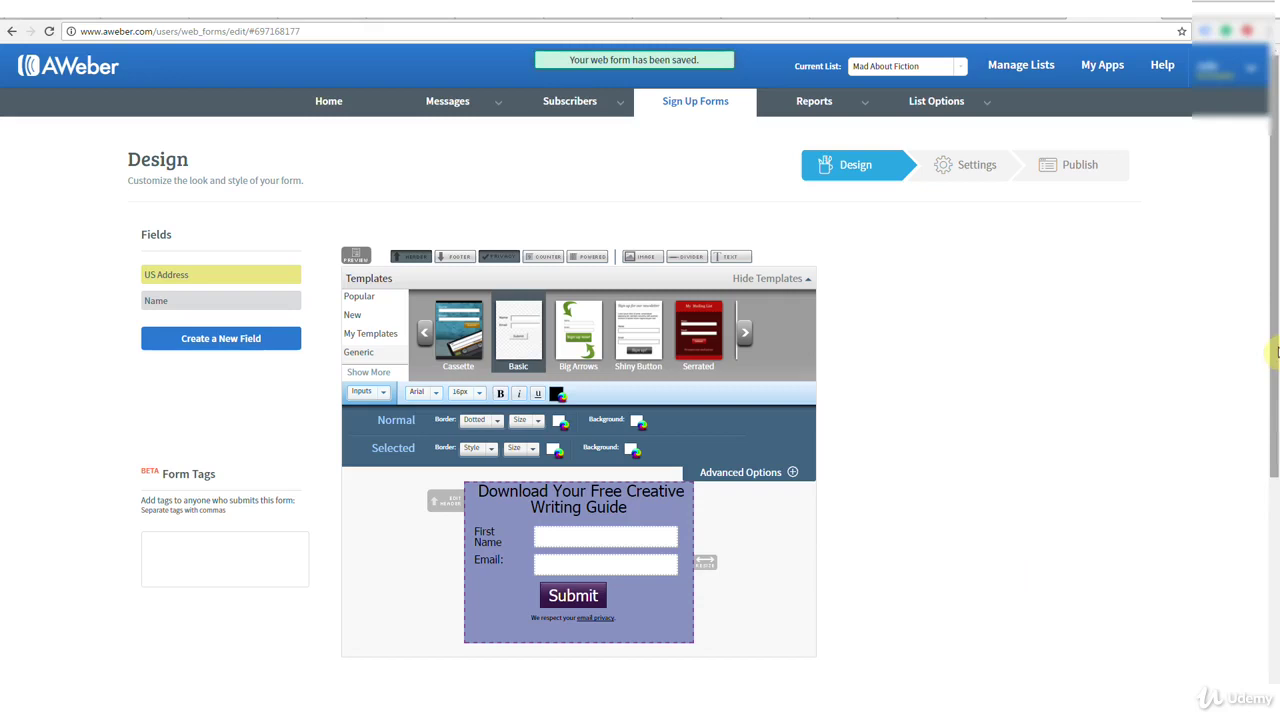
{"action": "left_click_drag", "start_coordinate": [1277, 350], "coordinate": [1276, 437]}
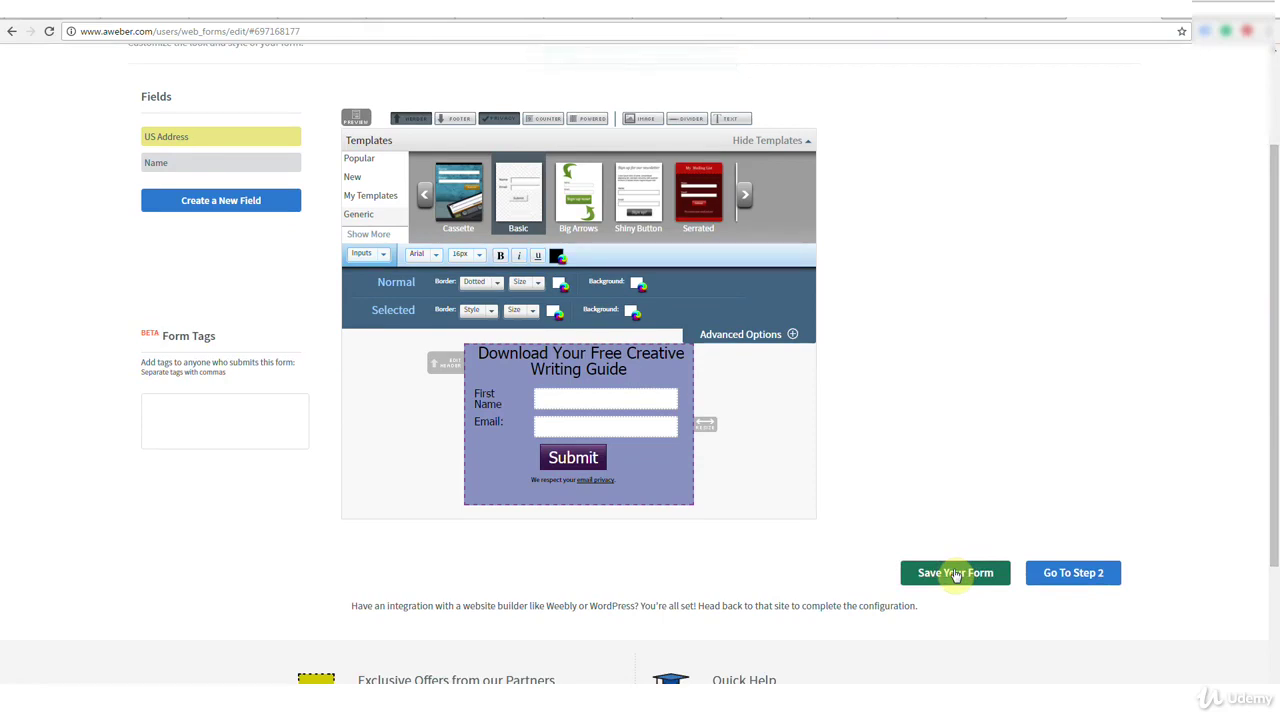
{"action": "scroll", "coordinate": [966, 491], "scroll_direction": "up", "scroll_amount": 1}
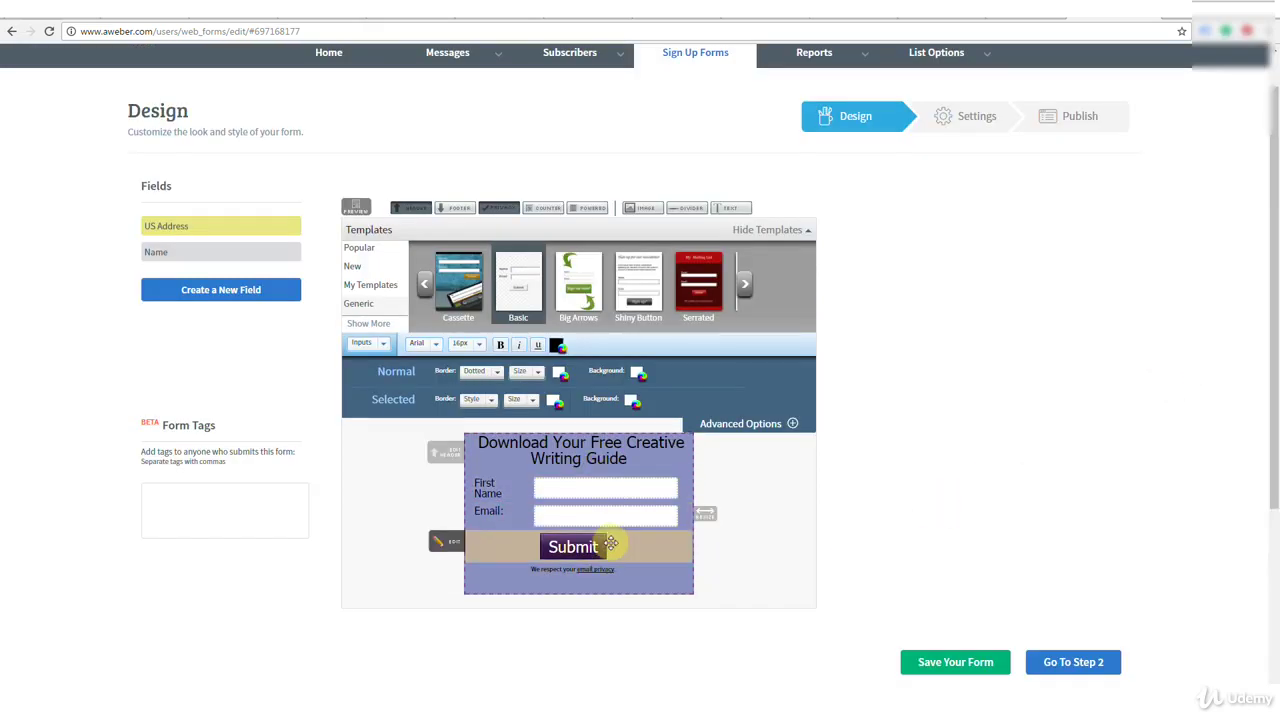
{"action": "left_click", "coordinate": [1071, 659]}
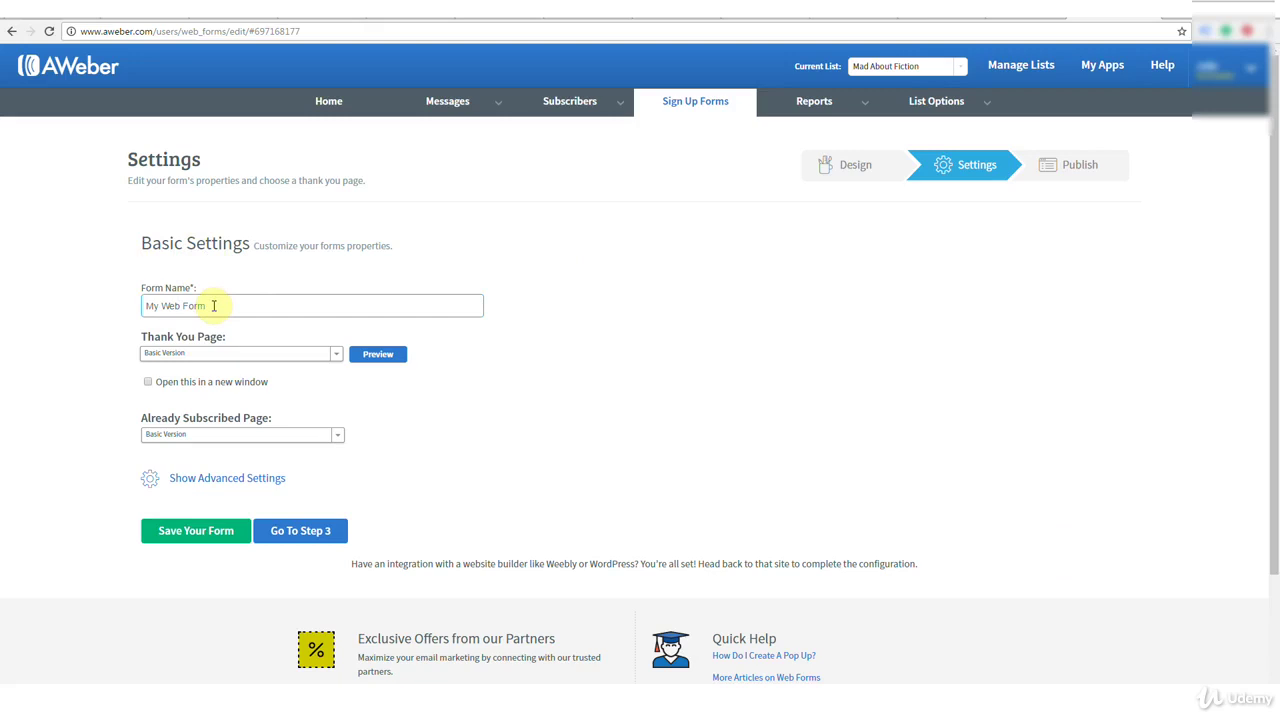
- Replace the form name 'My Web Form' with 'Blog Sidebar'
{"action": "left_click_drag", "start_coordinate": [213, 305], "coordinate": [145, 306]}
{"action": "type", "text": "Blog Sidebar"}
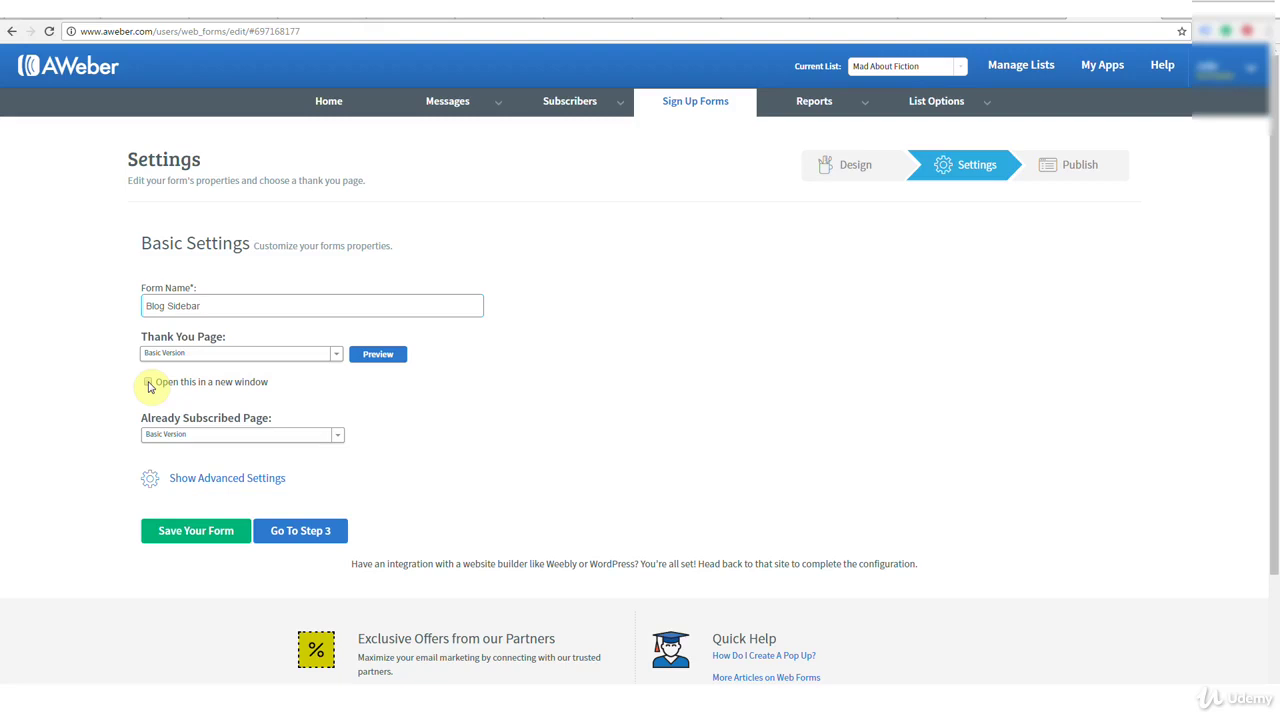
- Tick the thank-you page new-window option, keep Basic Version, and save the form settings
{"action": "left_click", "coordinate": [149, 384]}
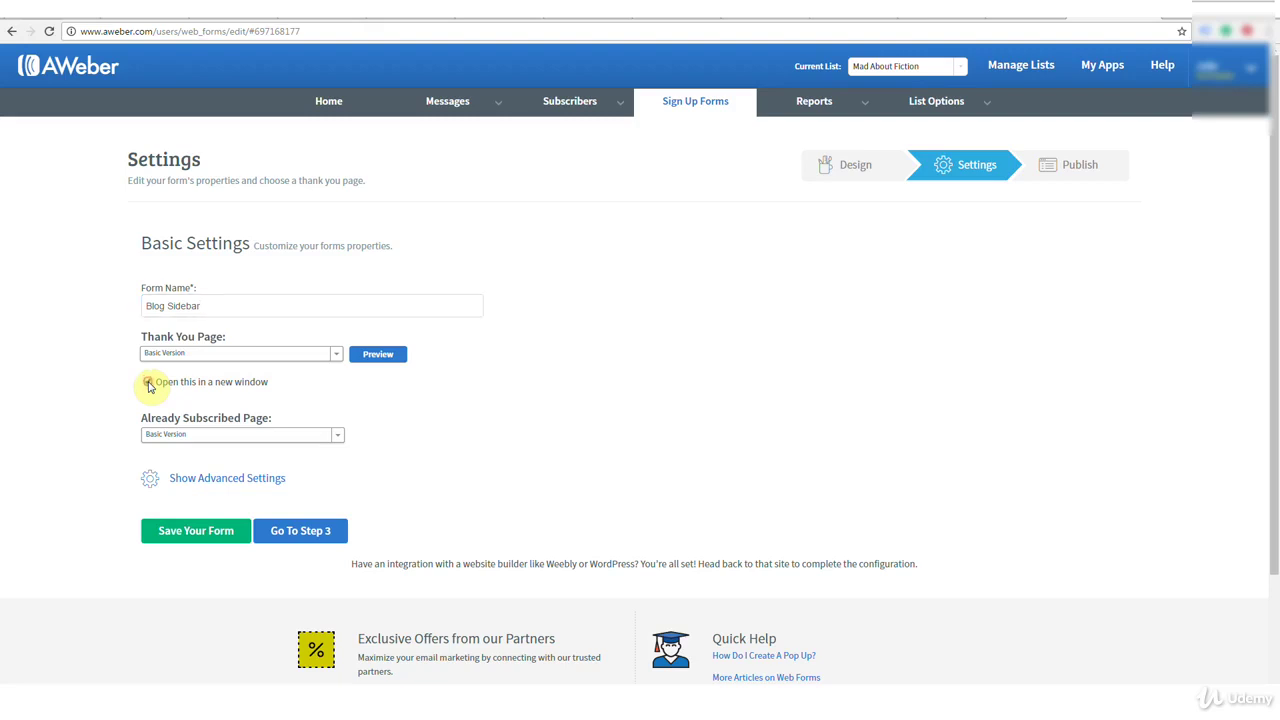
{"action": "left_click", "coordinate": [336, 354]}
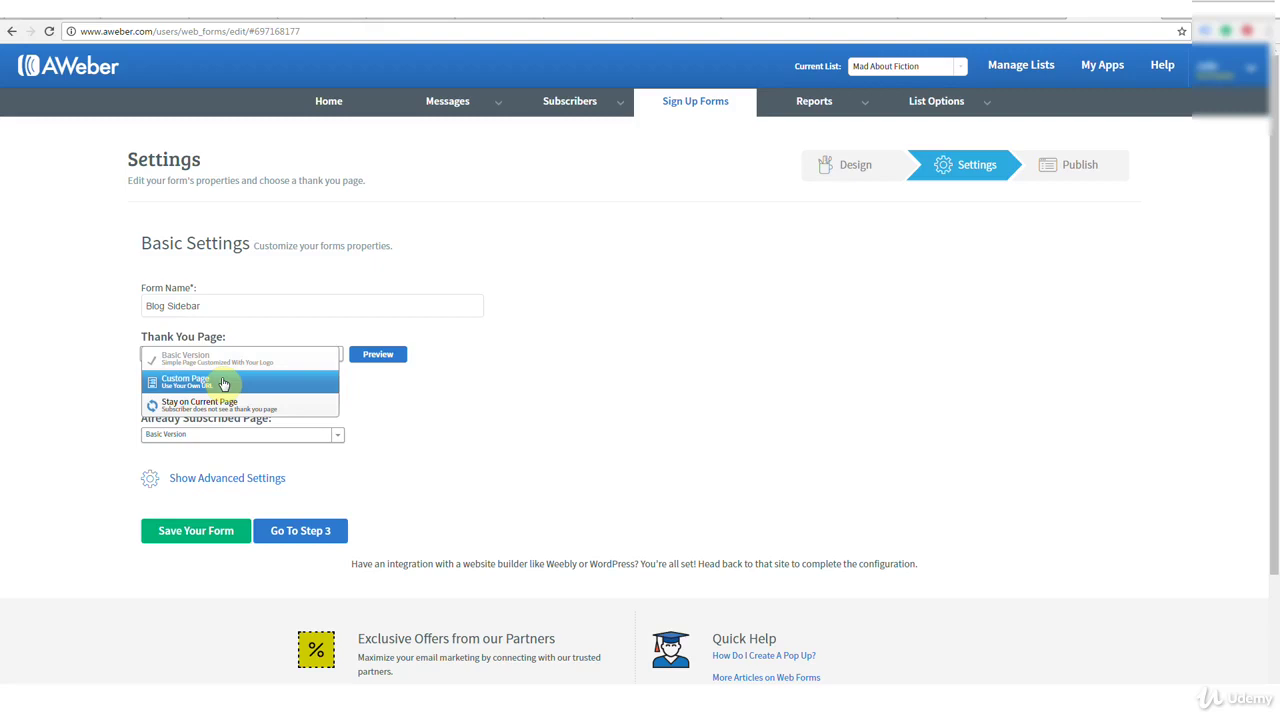
{"action": "left_click", "coordinate": [440, 382]}
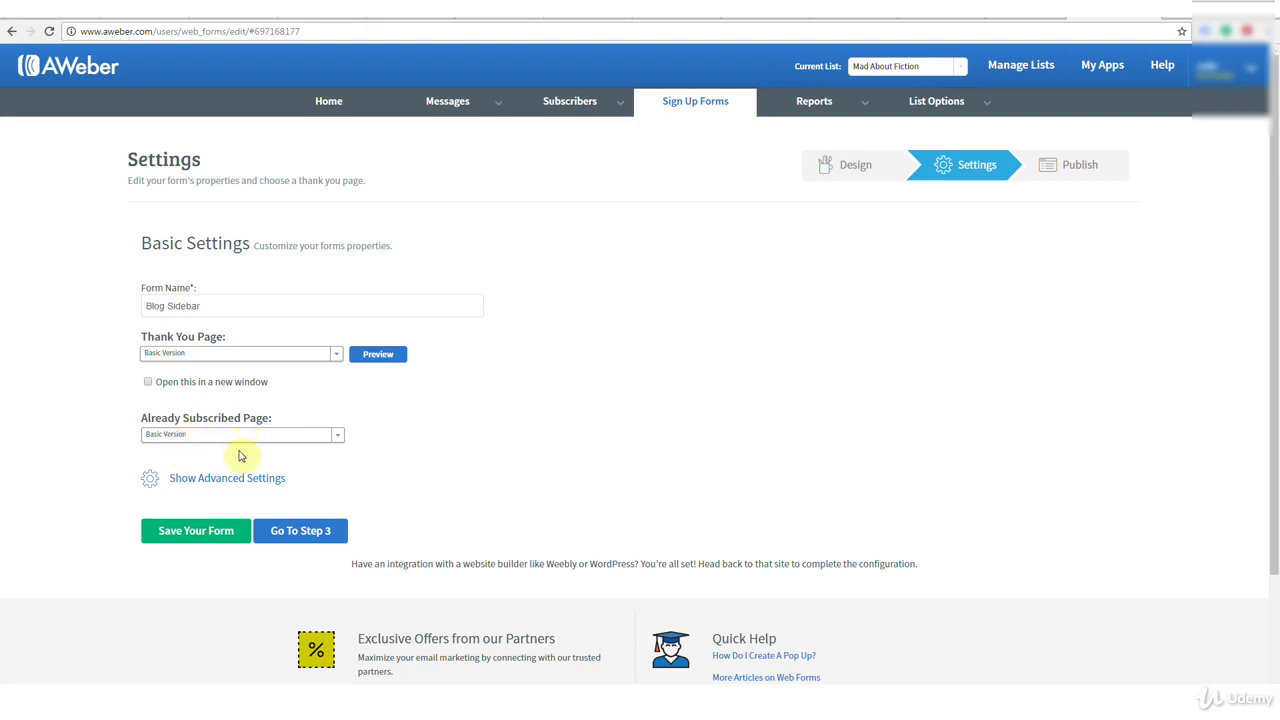
{"action": "left_click", "coordinate": [197, 535]}
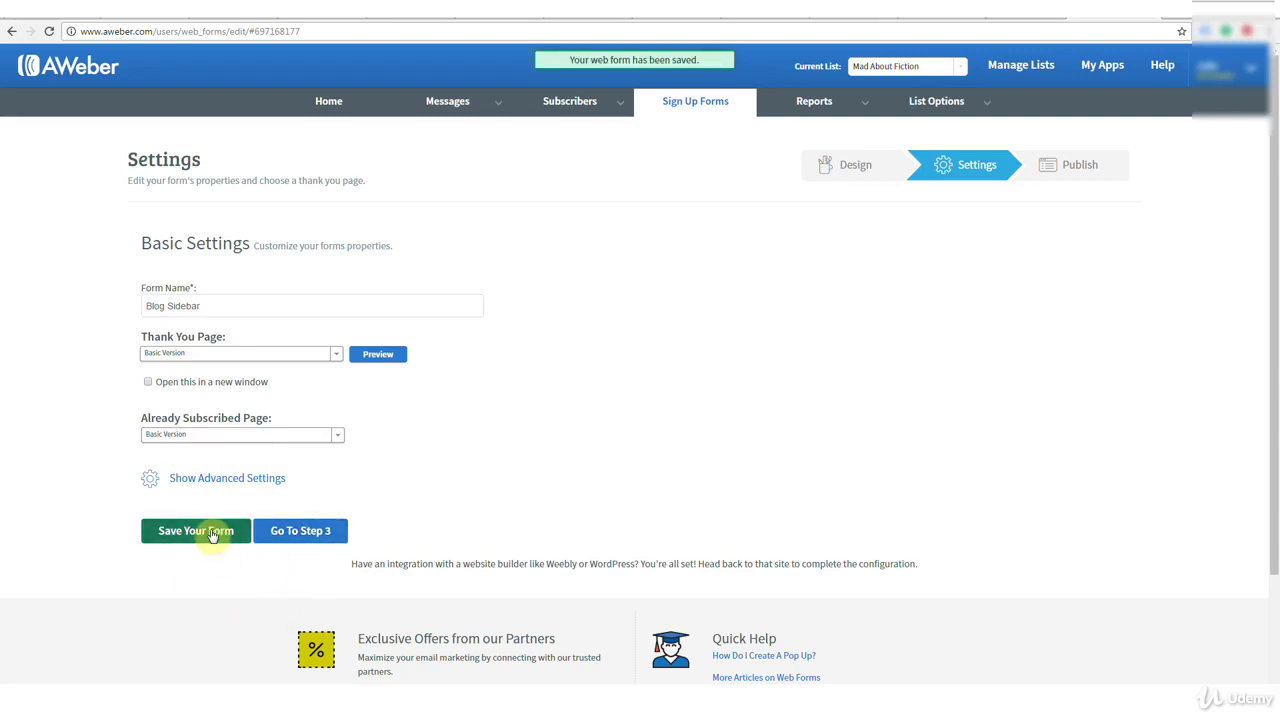
- Go to Step 3 to reach the Publish page
{"action": "left_click", "coordinate": [309, 531]}
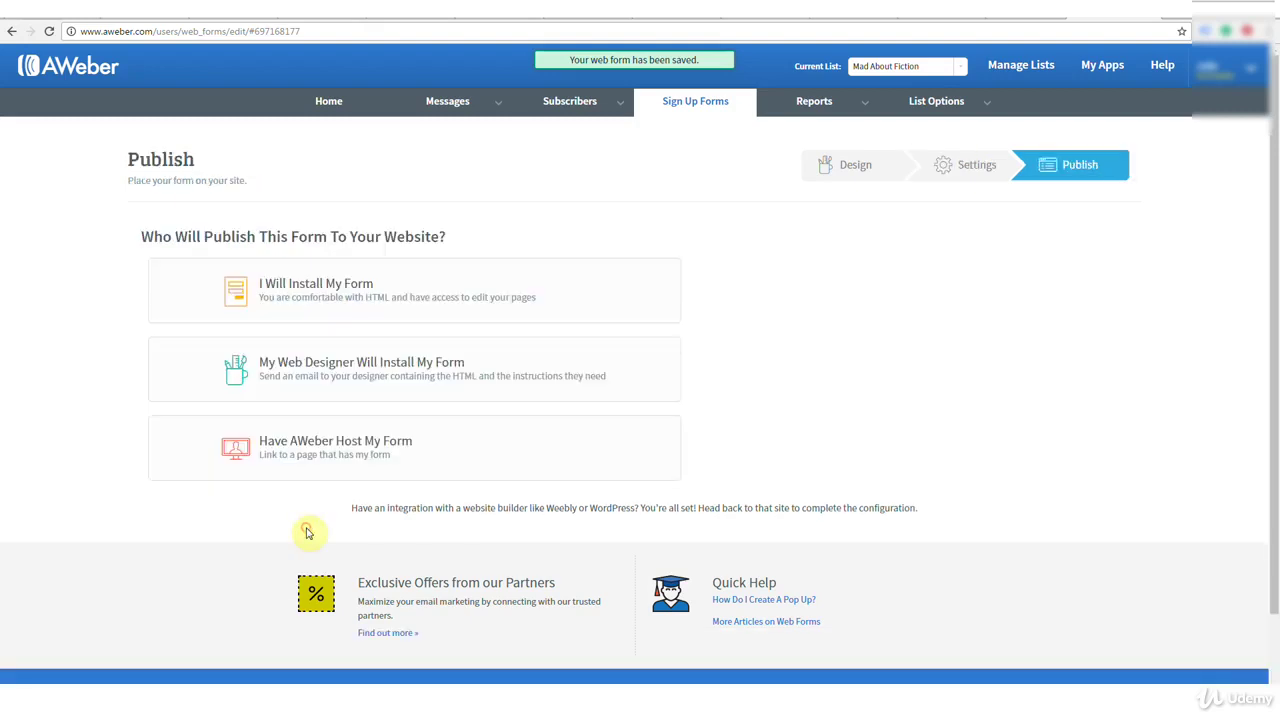